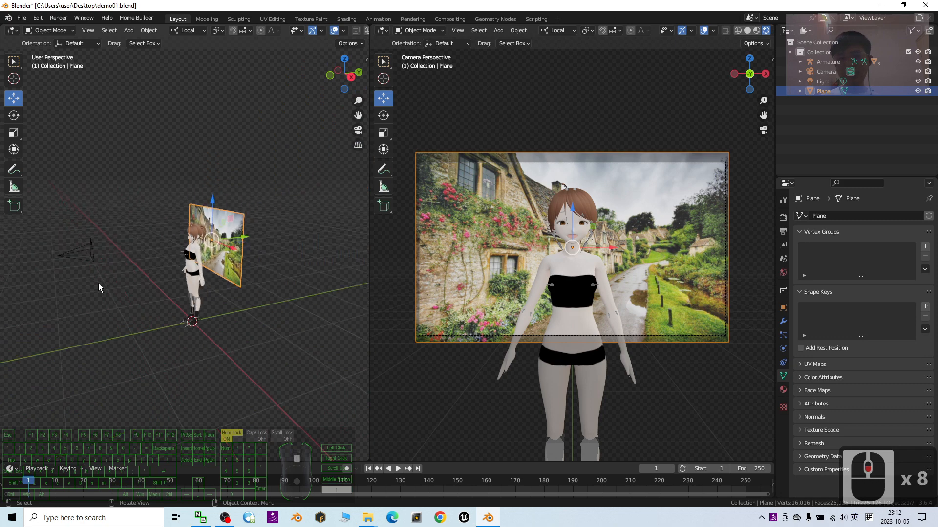
- Examine the camera's placement in front of the character and select the camera to view its lens settings
scroll(112, 285, up, 5)
middle_drag(124, 286, 215, 293)
scroll(217, 292, down, 2)
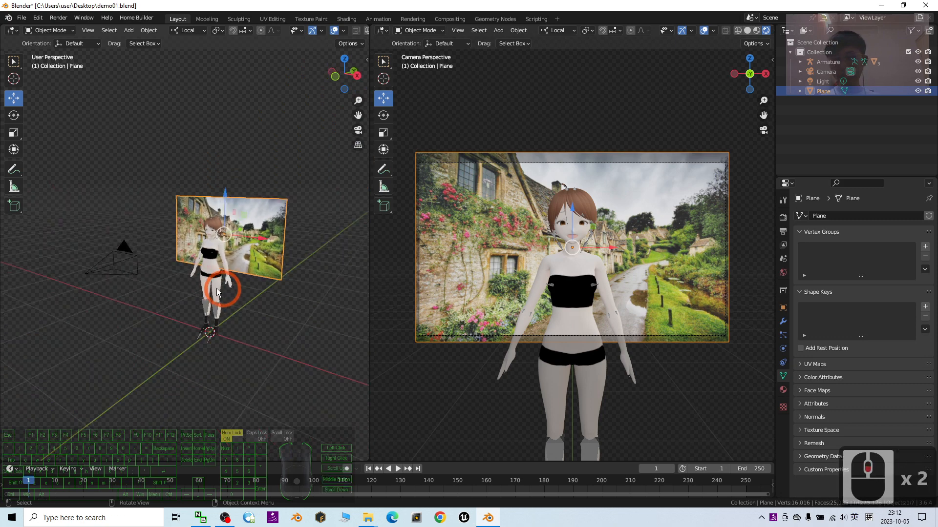
click(126, 246)
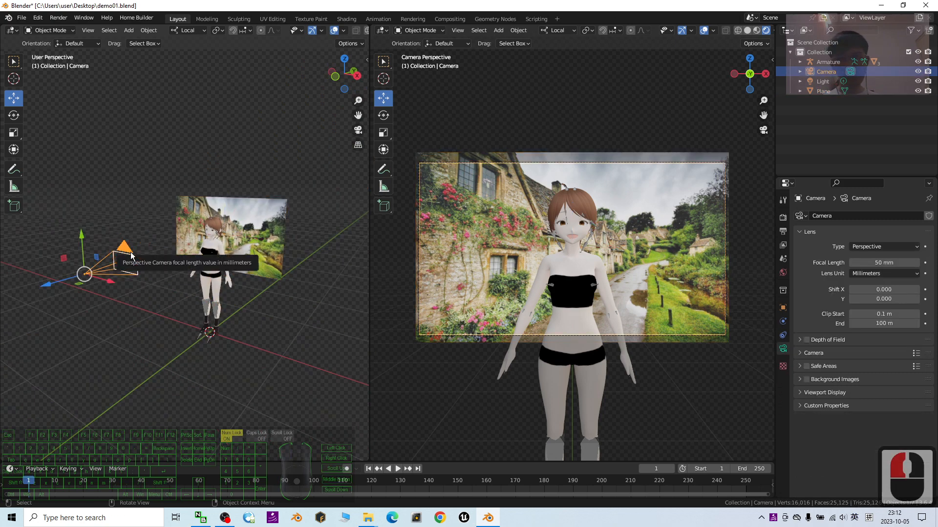
click(657, 124)
scroll(245, 210, up, 4)
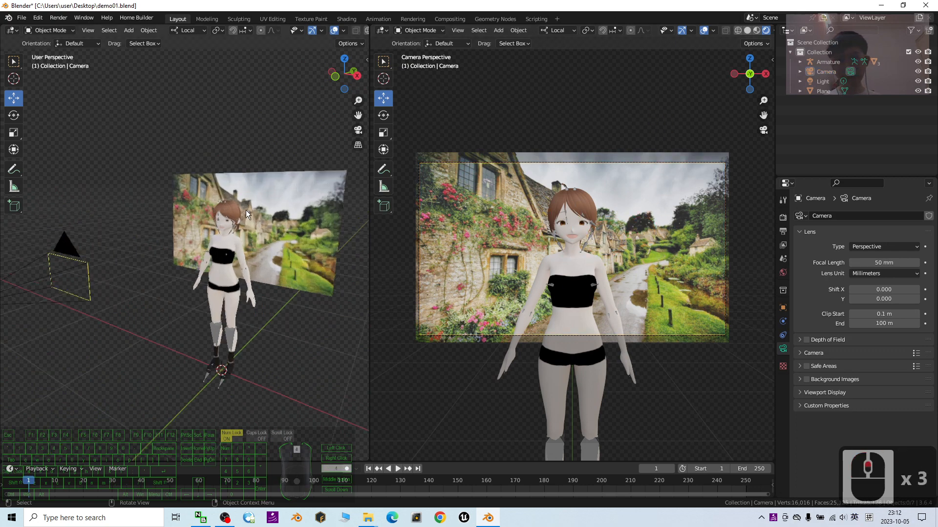
- Examine the character body and the street-image plane behind it from several angles and distances
shift+middle_drag(300, 215, 210, 233)
click(292, 221)
scroll(292, 220, up, 3)
scroll(292, 219, down, 3)
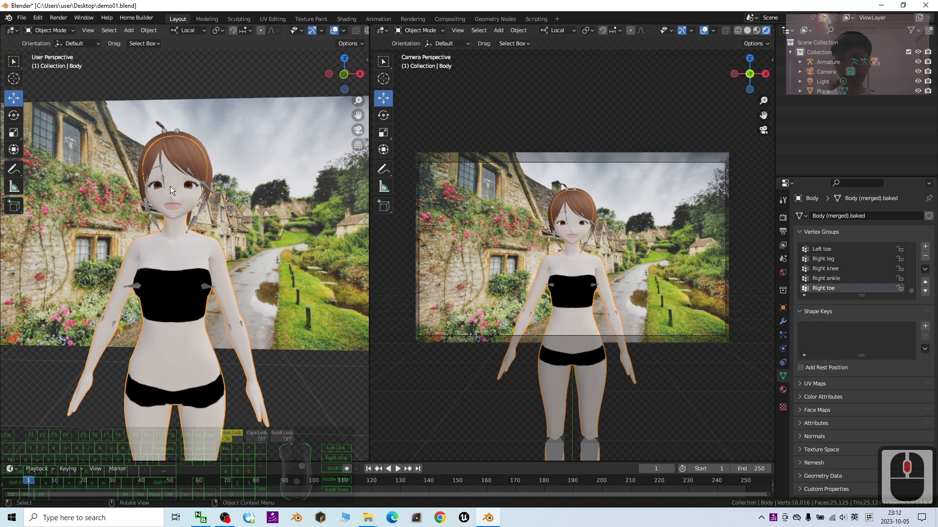
scroll(269, 214, down, 2)
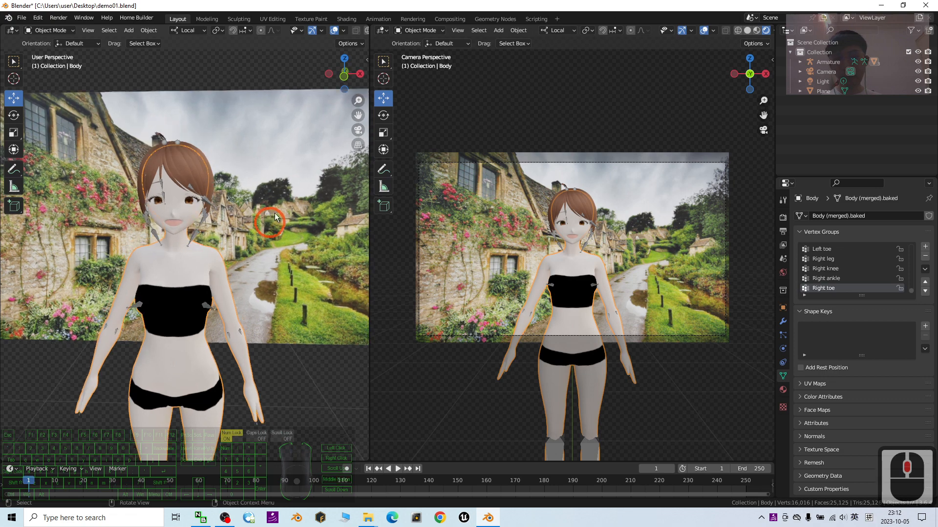
click(311, 193)
middle_drag(312, 193, 154, 225)
scroll(154, 225, up, 3)
scroll(154, 223, down, 3)
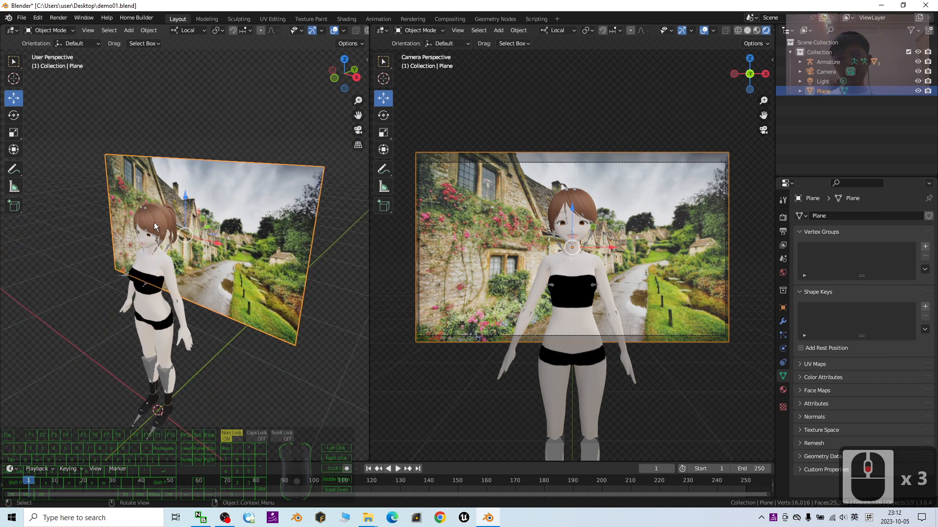
scroll(154, 223, down, 4)
scroll(163, 230, up, 6)
scroll(162, 229, down, 2)
shift+middle_drag(162, 230, 261, 249)
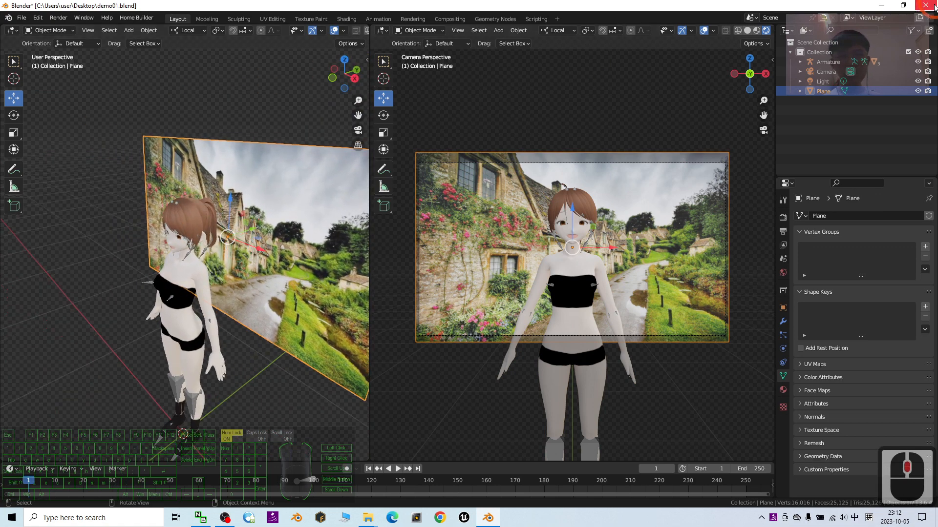
click(883, 5)
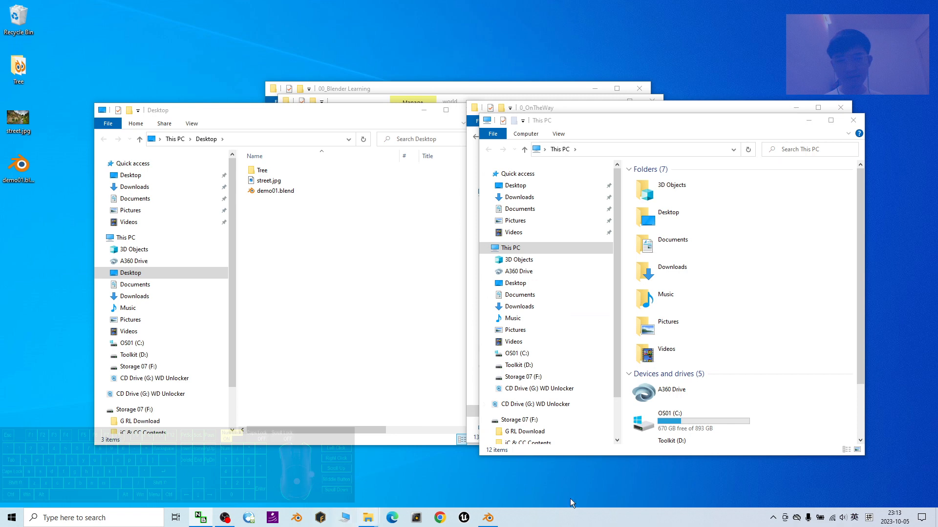
click(224, 519)
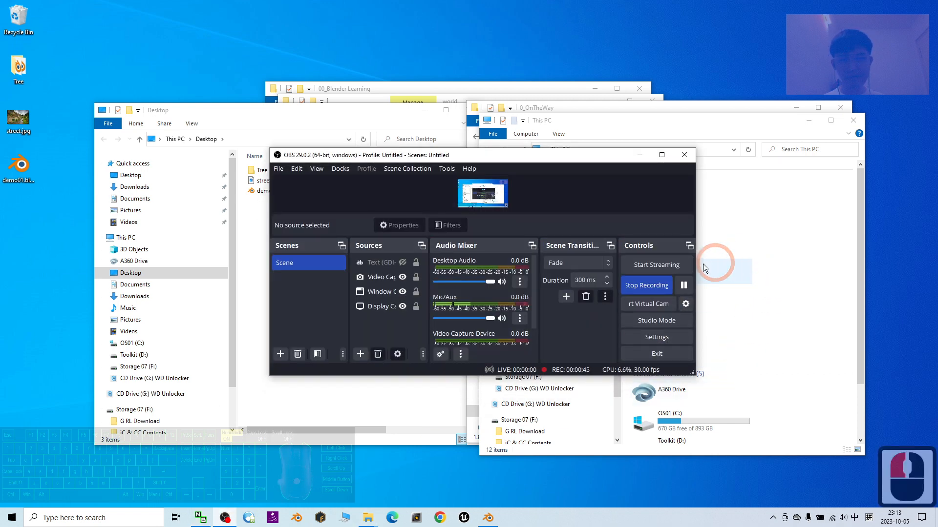
click(684, 286)
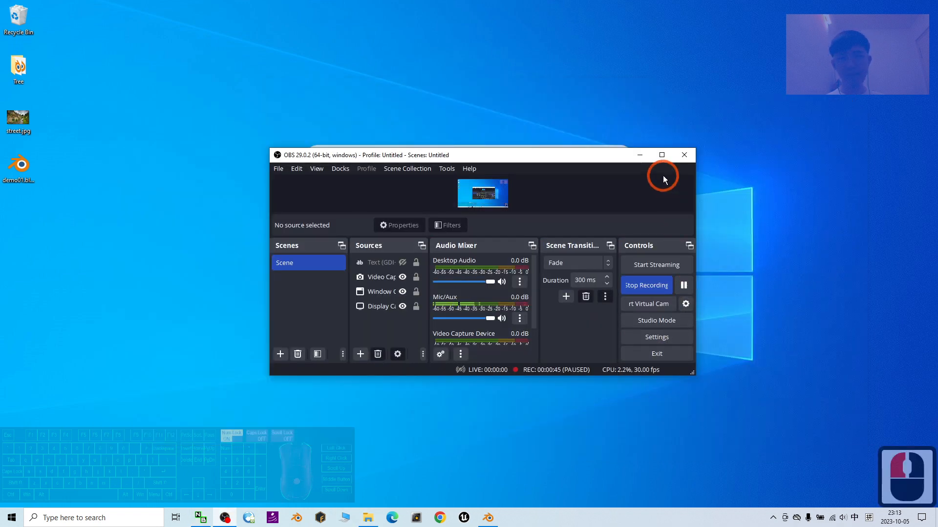
click(640, 155)
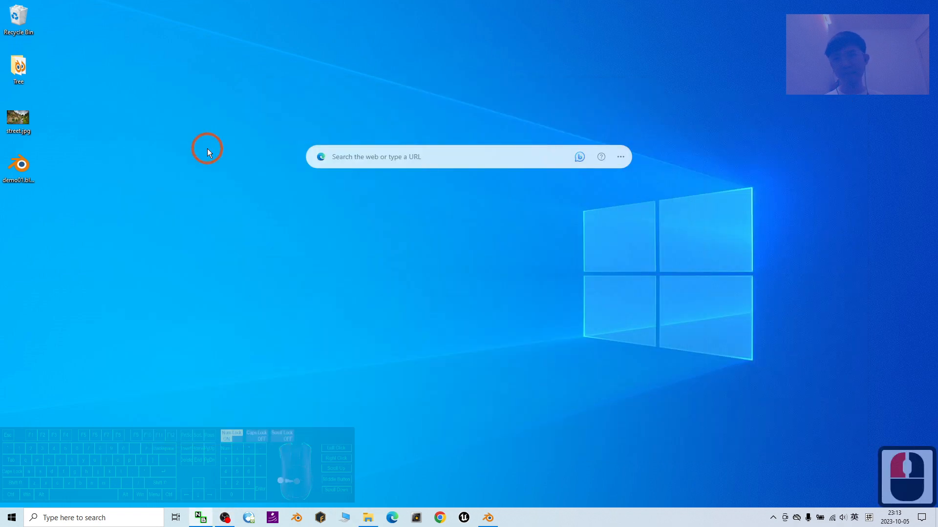
- Open street.jpg from the desktop, inspect the picture up close, and close the image viewer
click(19, 118)
double_click(18, 117)
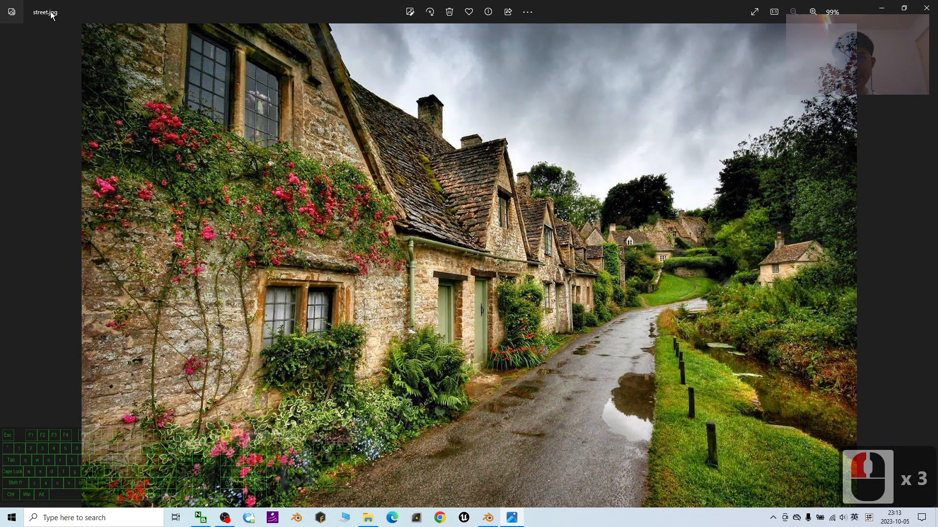
scroll(570, 286, up, 17)
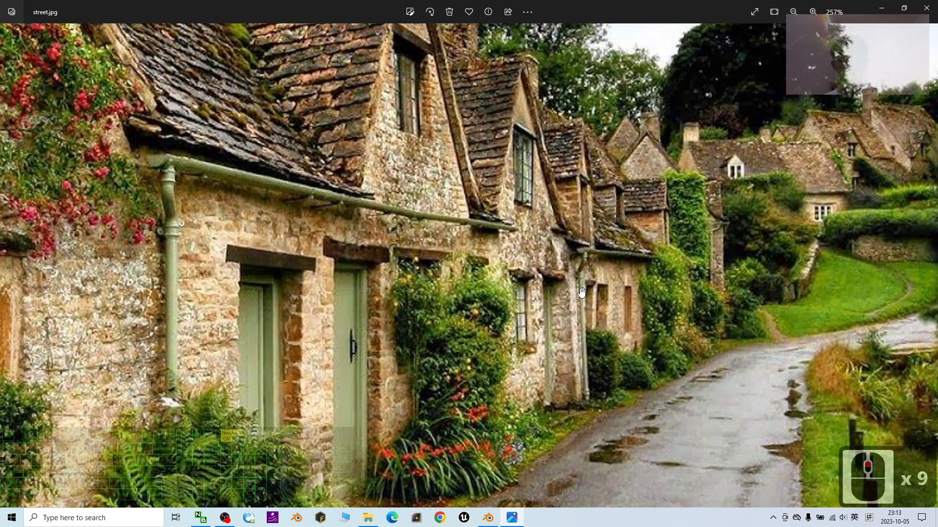
scroll(589, 278, down, 18)
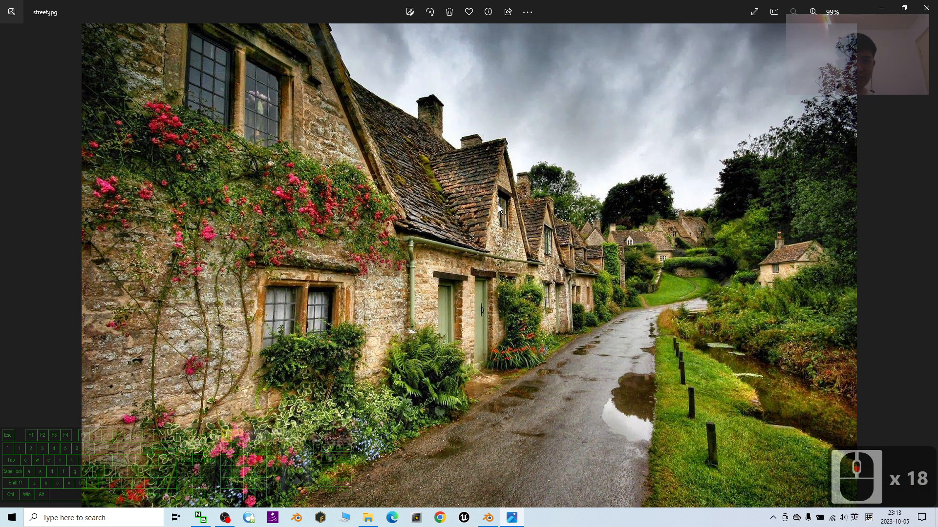
click(928, 11)
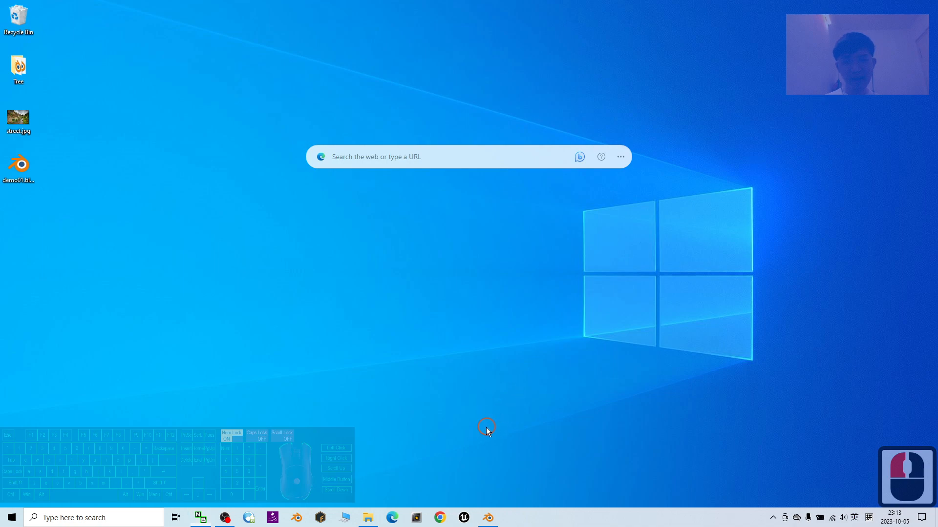
- Switch back to Blender and start a new General file without saving the changes to demo01.blend
click(489, 517)
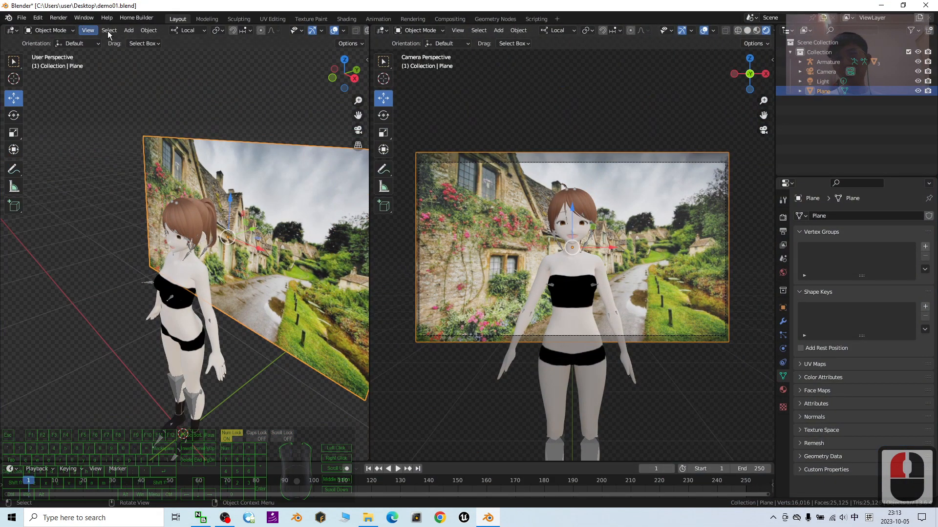
click(23, 19)
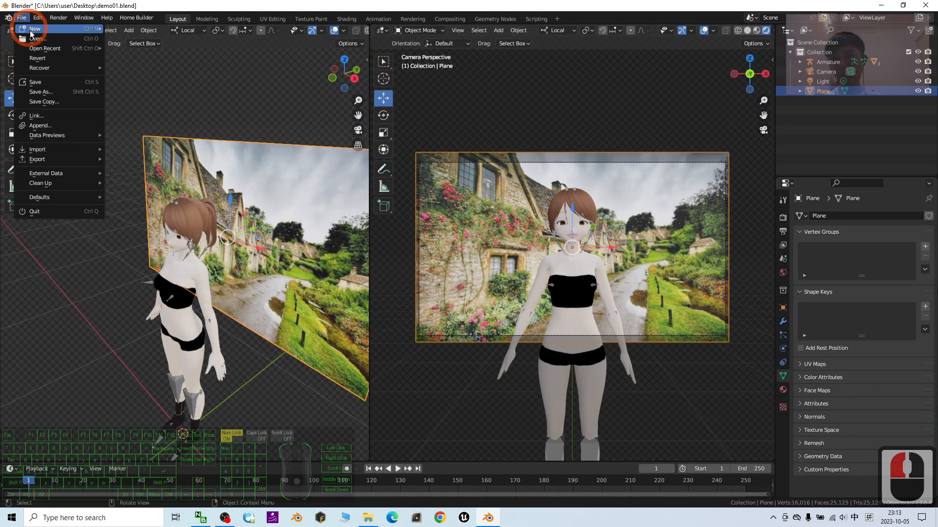
click(32, 30)
click(148, 26)
click(148, 28)
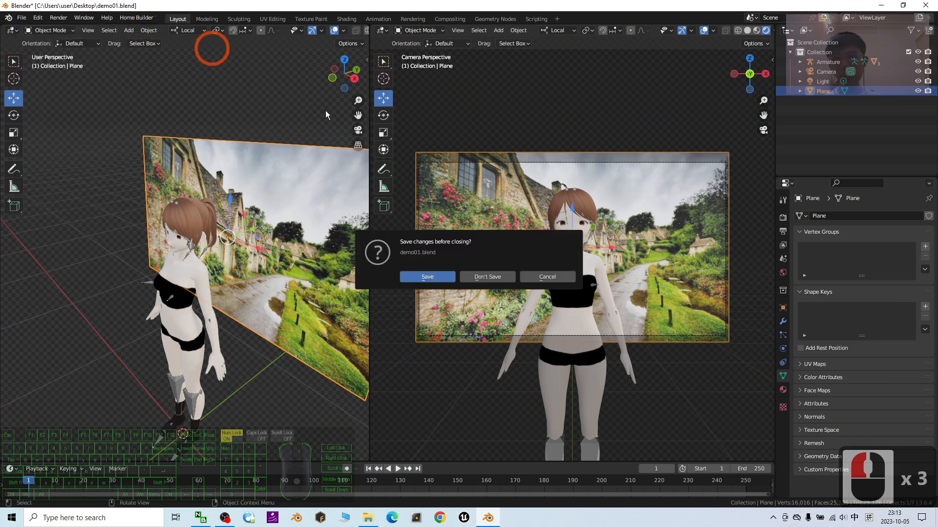
click(489, 277)
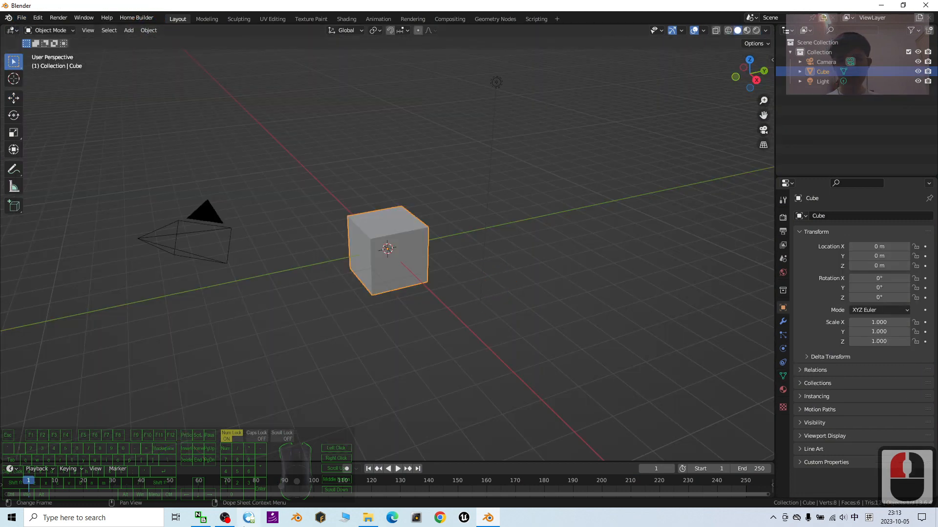
click(228, 520)
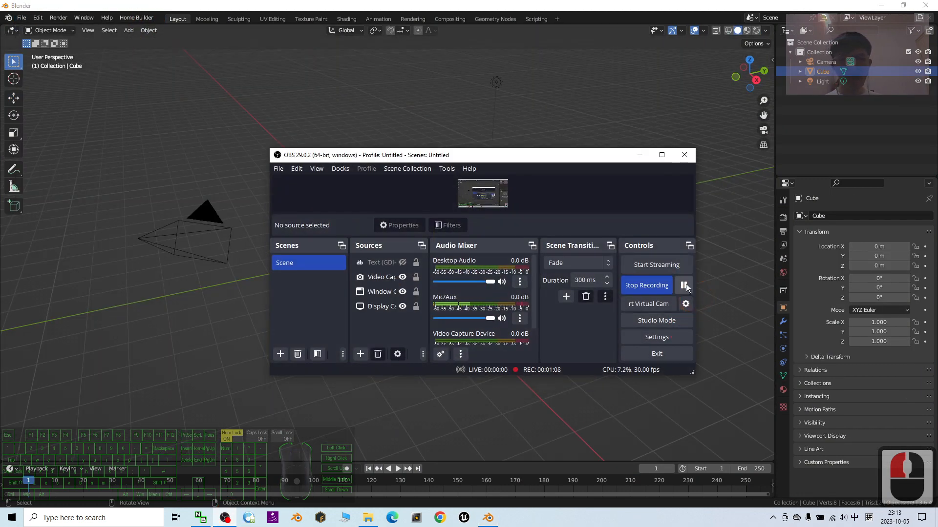
click(640, 155)
- Delete all default objects from the scene: the camera, the cube and the light
click(356, 345)
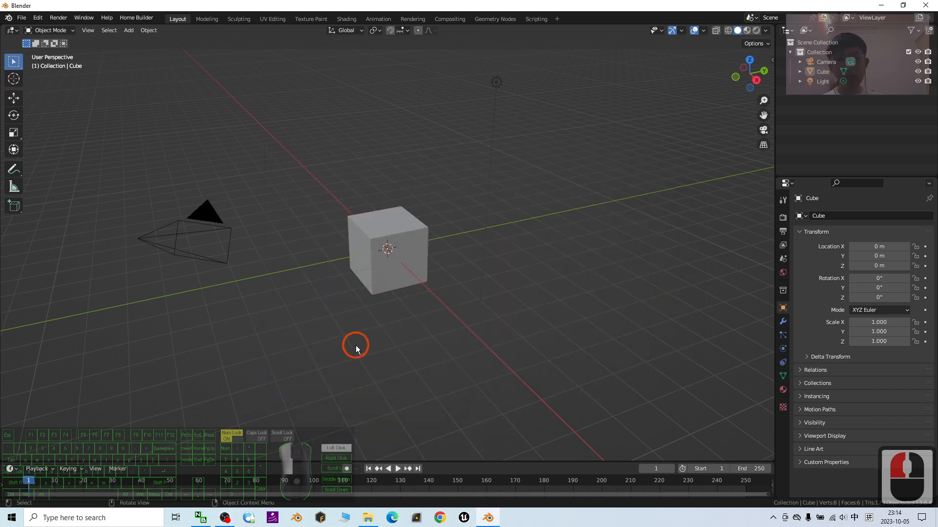
mouse_move(328, 347)
middle_down()
mouse_move(310, 369)
mouse_move(325, 351)
middle_up()
key(a)
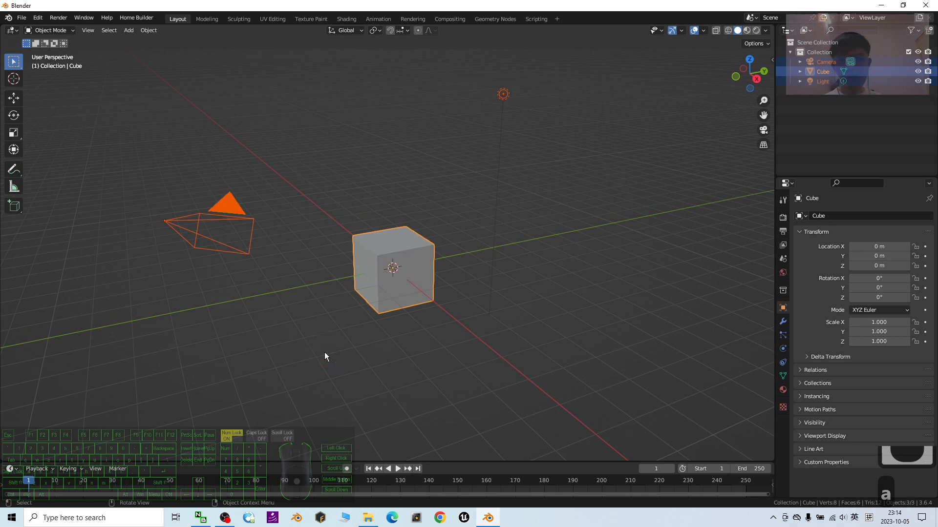
key(Delete)
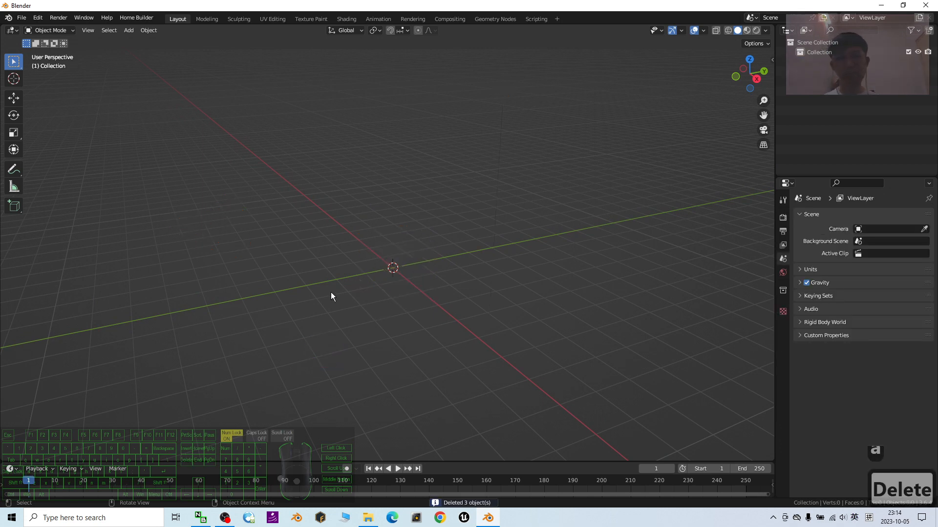
- Move the Blender window aside to reach the desktop, and preview model02.fbx in 3D Viewer before closing it
scroll(379, 232, up, 6)
middle_drag(387, 300, 141, 4)
drag(140, 3, 307, 30)
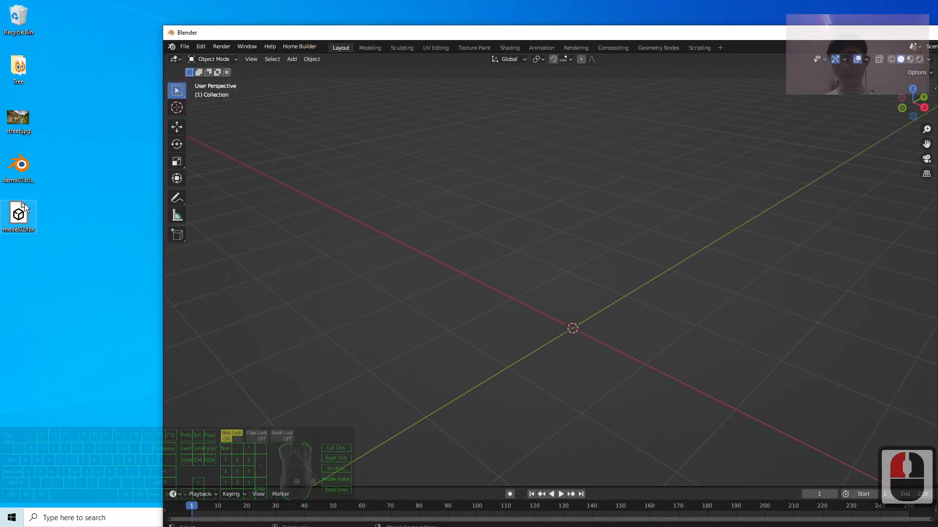
click(21, 220)
double_click(26, 216)
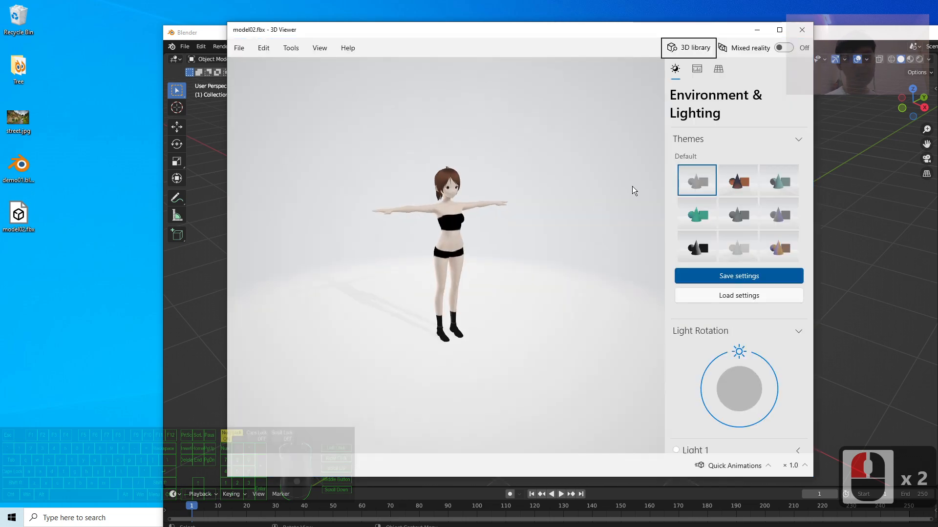
scroll(546, 204, up, 4)
drag(568, 242, 507, 231)
click(802, 29)
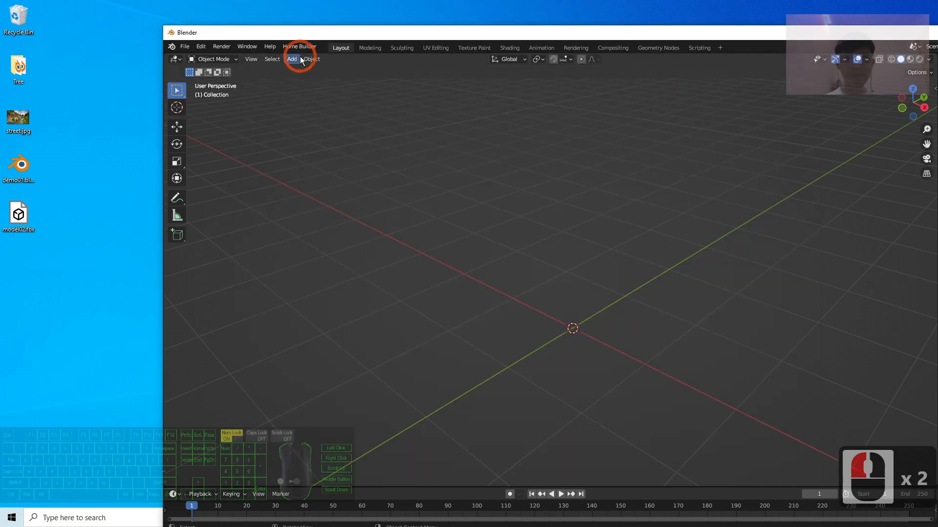
- Import model02.fbx from the Desktop folder as FBX with default options, and maximize the Blender window again
click(185, 47)
click(206, 152)
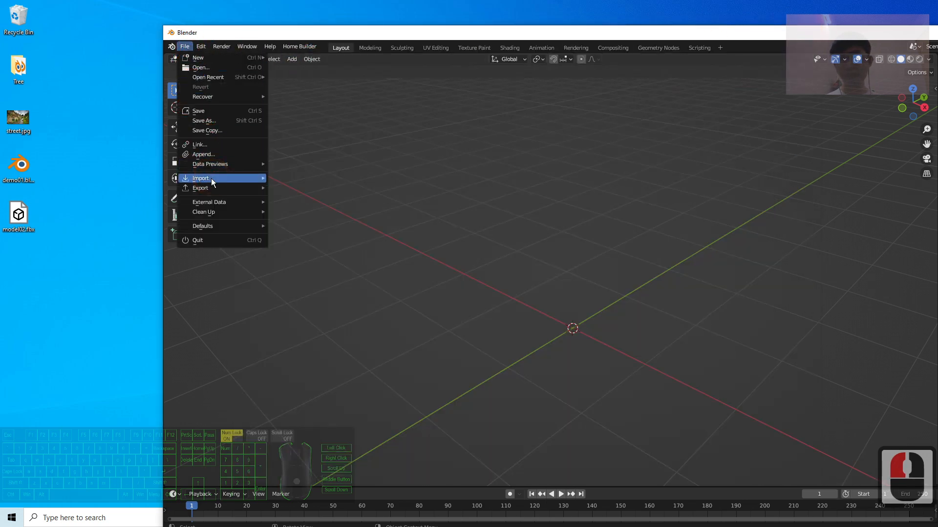
mouse_move(211, 178)
click(342, 284)
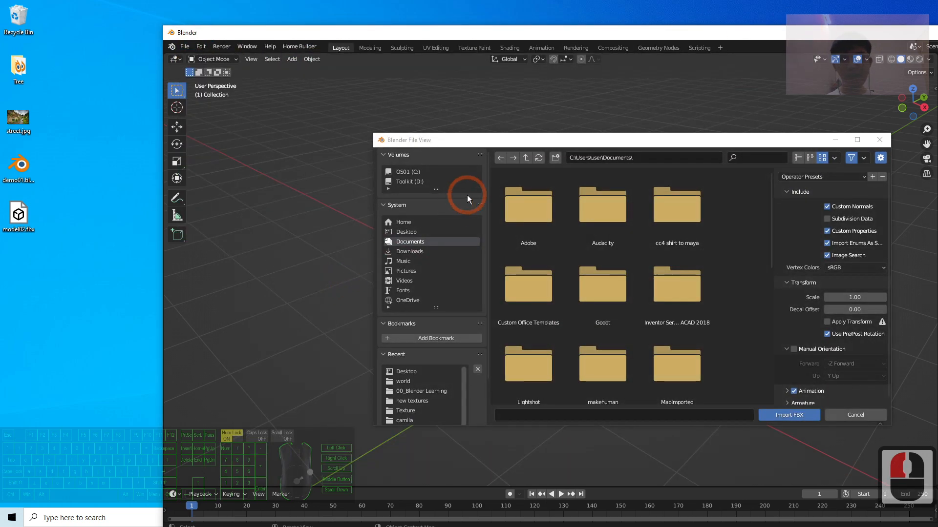
click(406, 232)
double_click(604, 223)
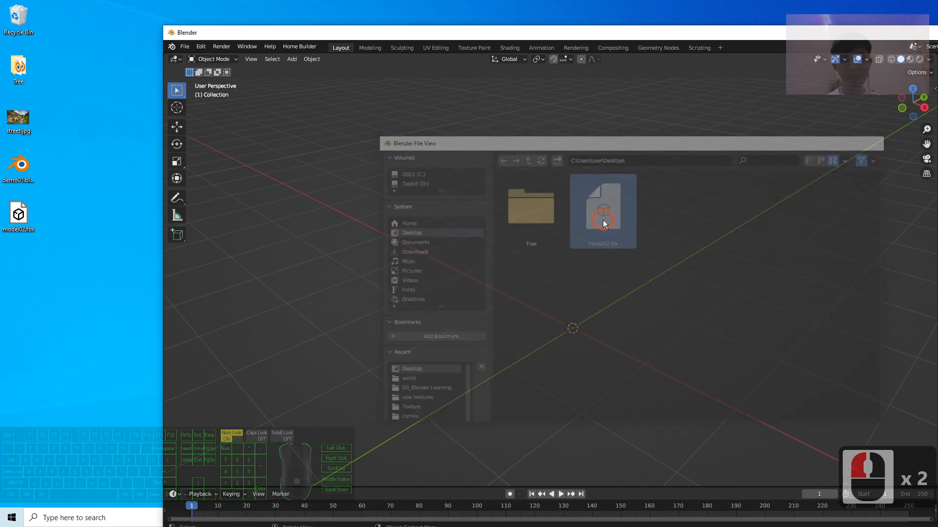
drag(719, 35, 785, 1)
- Switch the viewport to Material Preview shading and view the whole imported character
scroll(397, 157, up, 7)
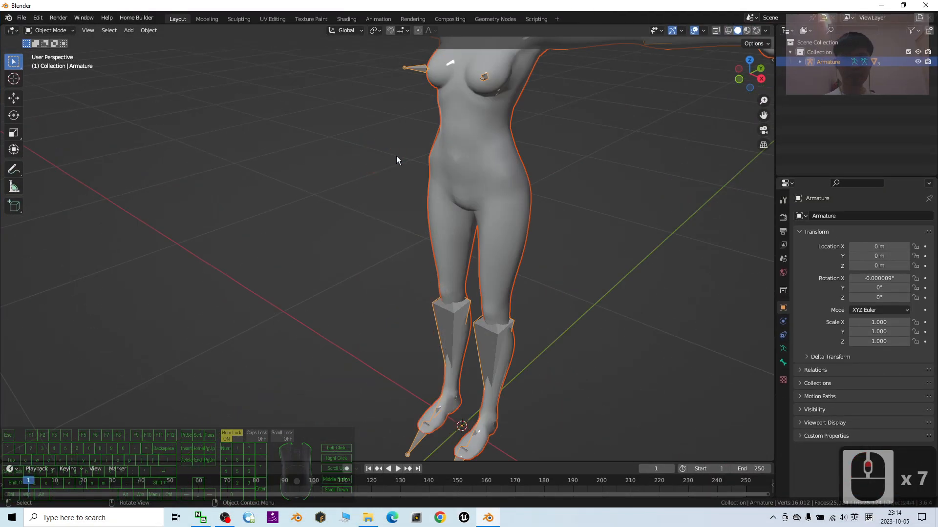
scroll(511, 171, down, 2)
shift+middle_drag(494, 223, 453, 301)
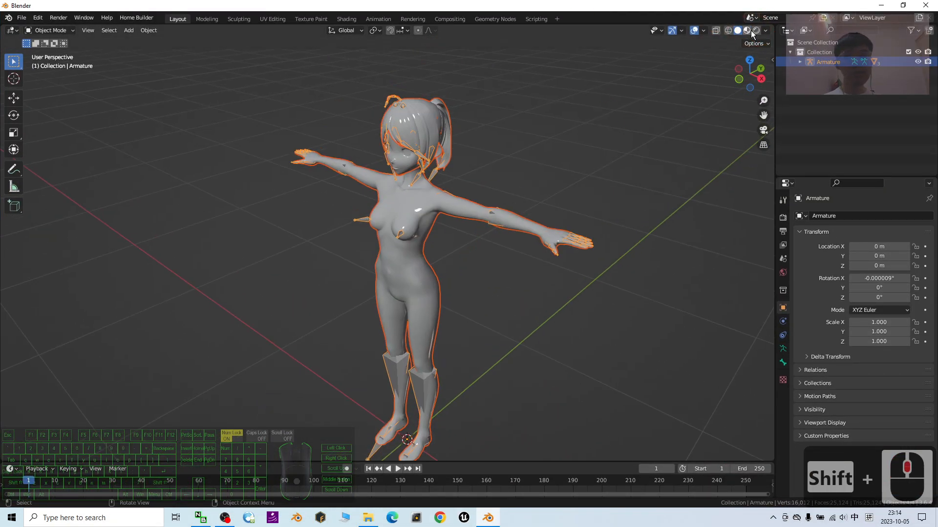
click(747, 30)
mouse_move(527, 335)
middle_down()
mouse_move(569, 331)
mouse_move(564, 310)
mouse_move(531, 299)
middle_up()
scroll(519, 140, down, 5)
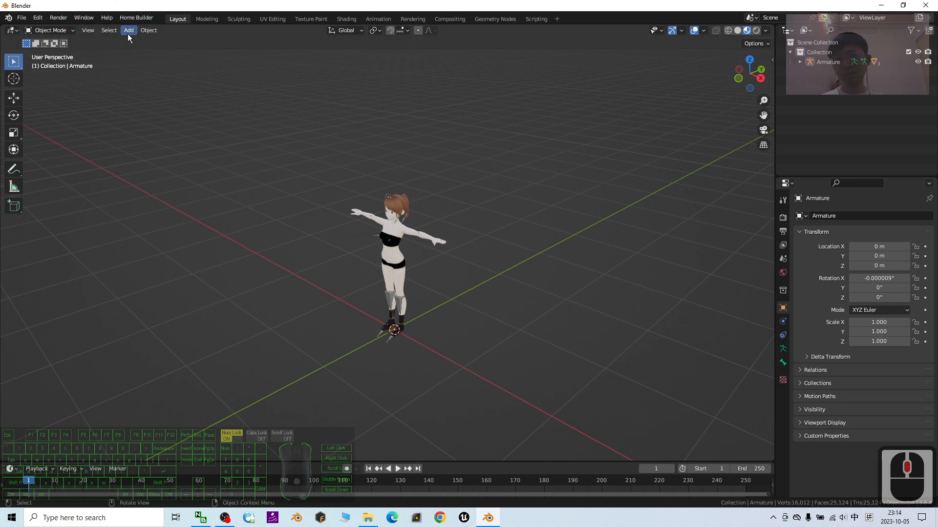
- Add a mesh plane at the scene origin beneath the character's feet
drag(129, 30, 224, 57)
click(426, 339)
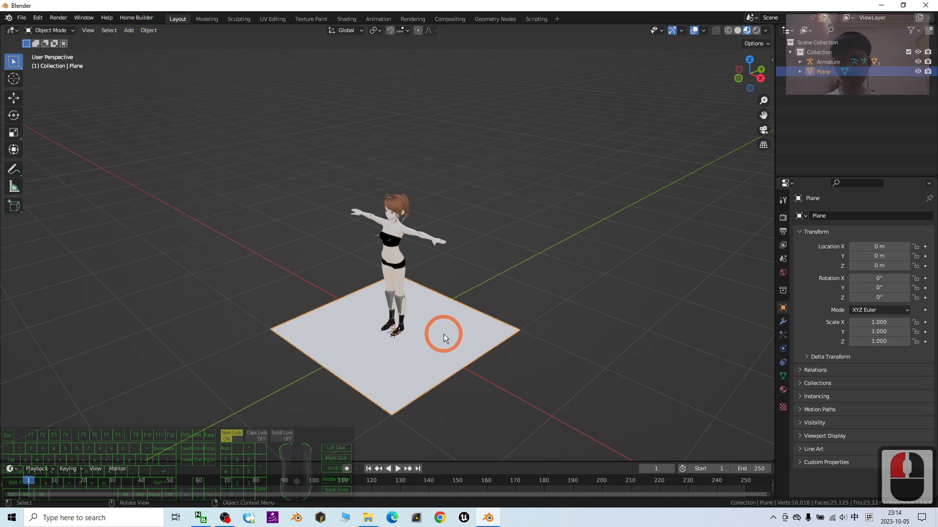
- Move the plane along the global Y axis to about 1.33 m, behind the character
key(g)
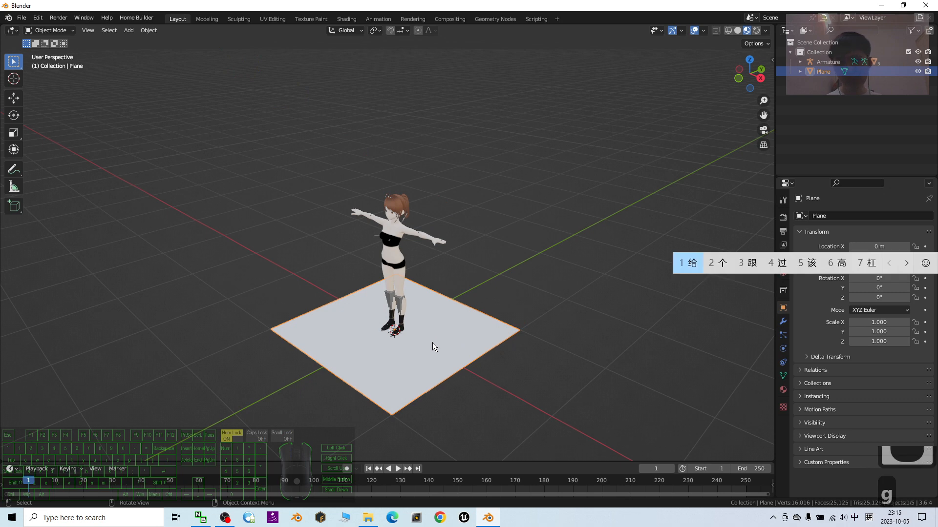
key(shift)
click(432, 345)
key(g)
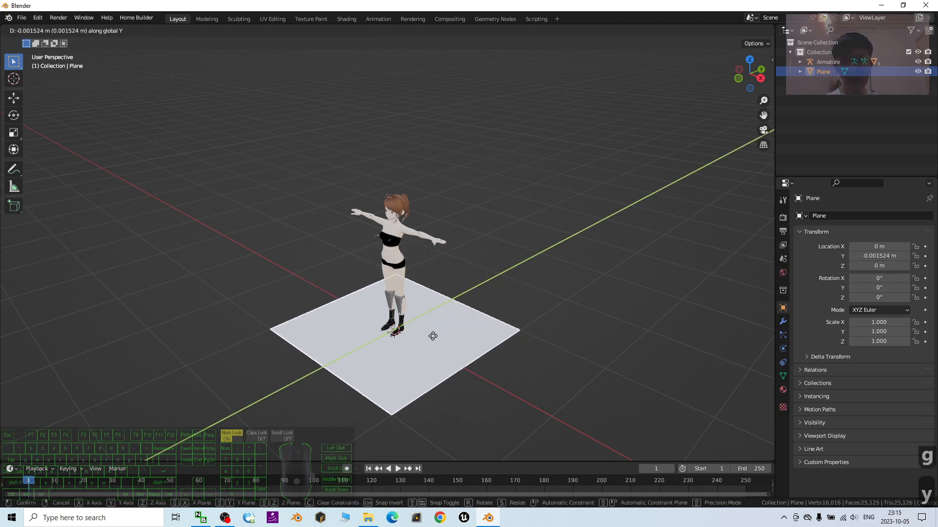
key(y)
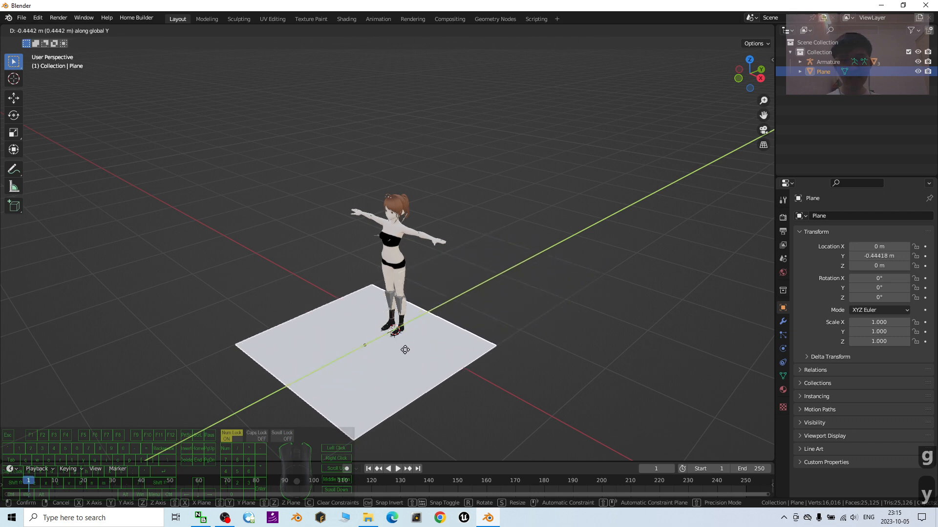
click(550, 311)
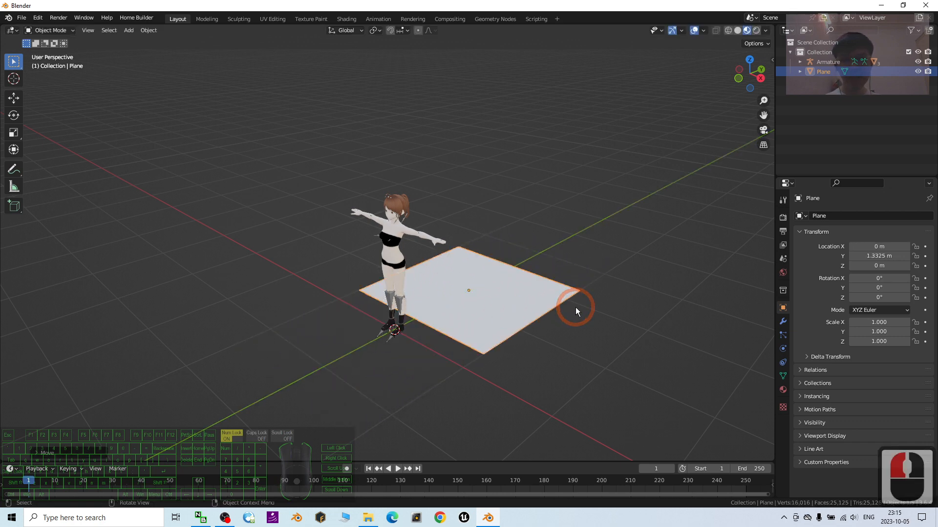
middle_drag(569, 308, 567, 310)
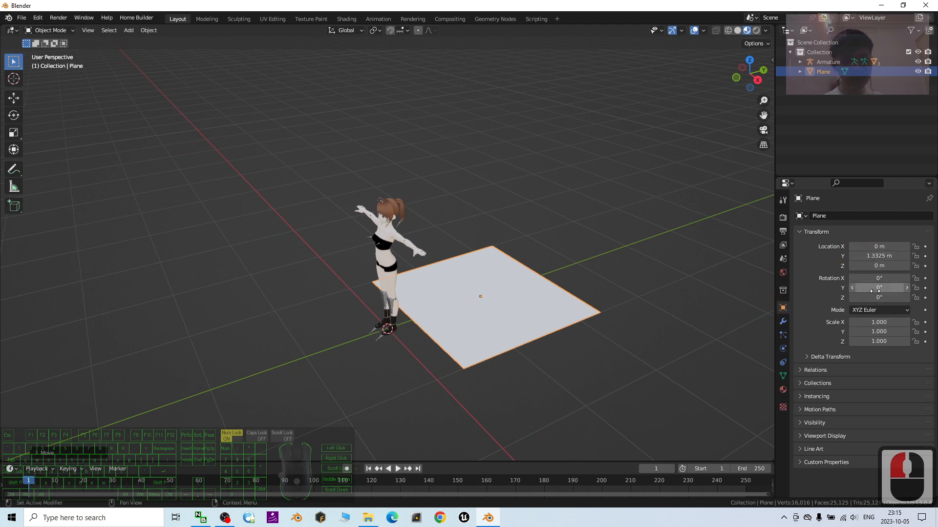
- Rotate the plane freehand about 18° around its X axis with the Rotate tool
click(505, 282)
click(2, 76)
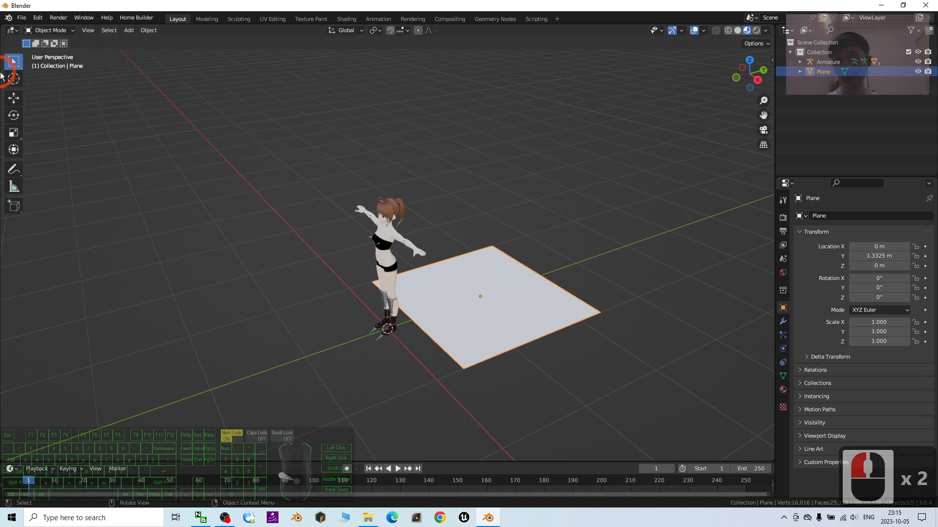
click(13, 115)
drag(471, 273, 459, 284)
- Set the plane's X rotation to 90° so that it stands upright behind the character
click(874, 278)
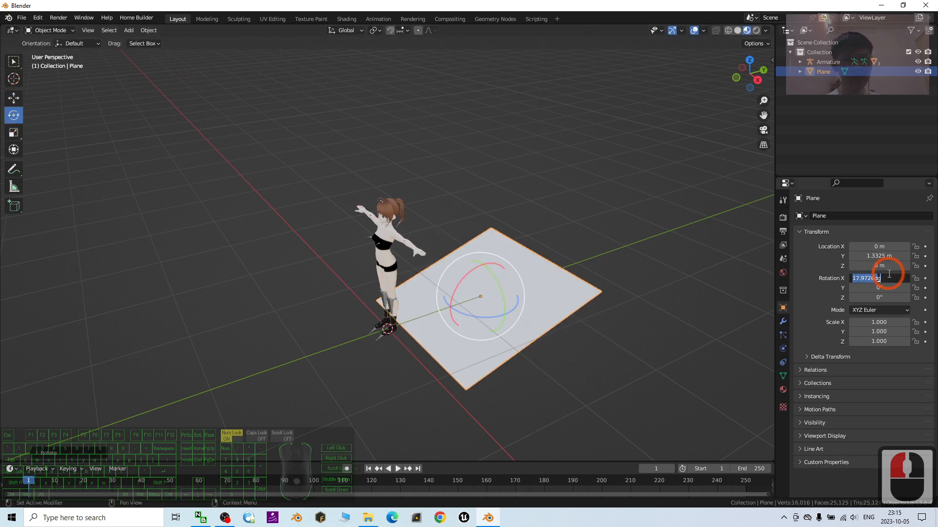
text(90d)
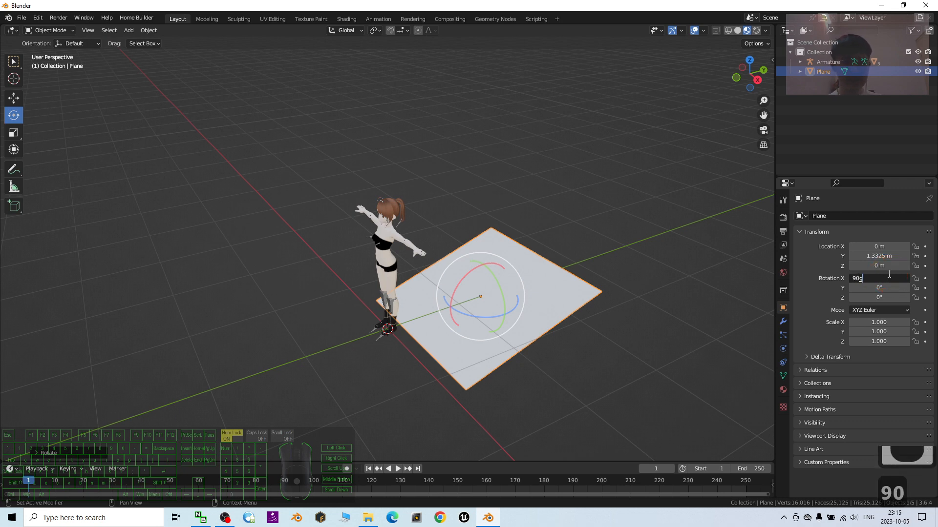
key(BackSpace)
key(BackSpace)
key(BackSpace)
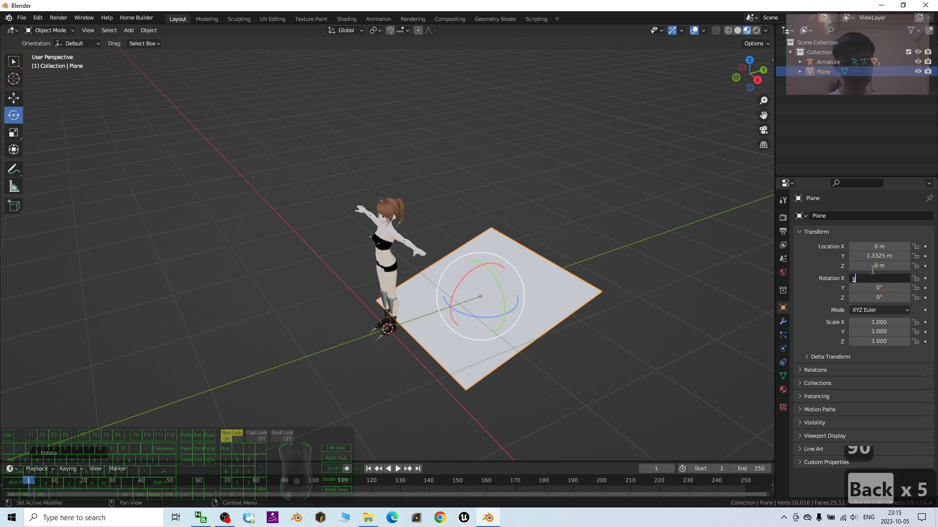
click(869, 279)
key(BackSpace)
key(BackSpace)
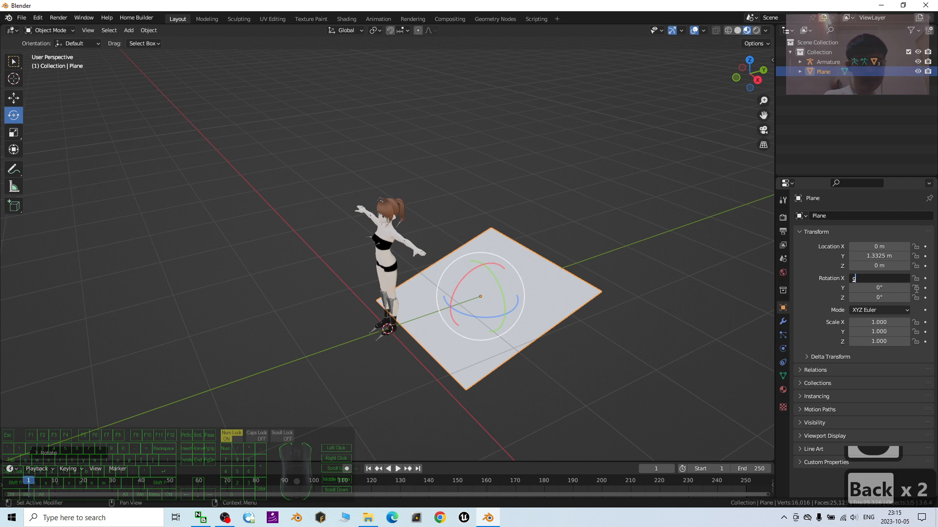
text(90)
key(Return)
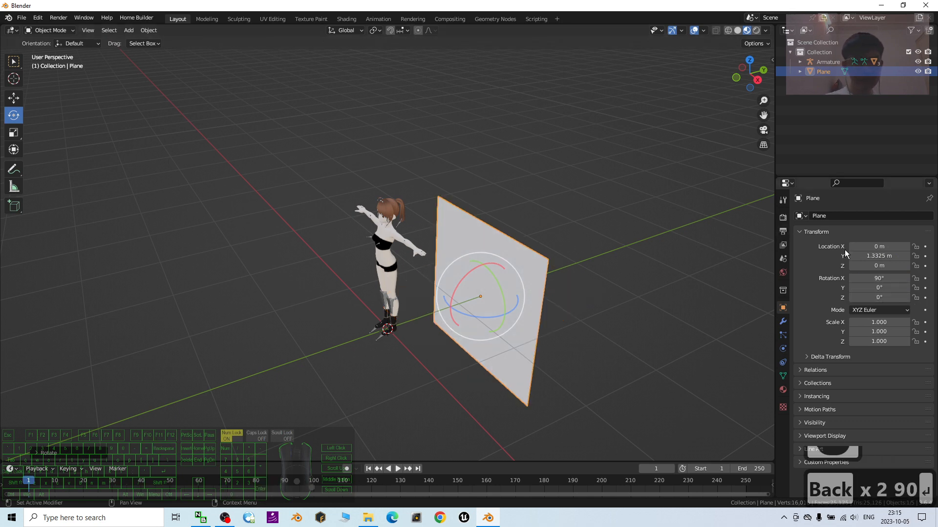
- Create a new material for the plane and assign an Image Texture to its Base Color
scroll(641, 278, up, 2)
scroll(641, 278, down, 2)
middle_drag(602, 295, 647, 283)
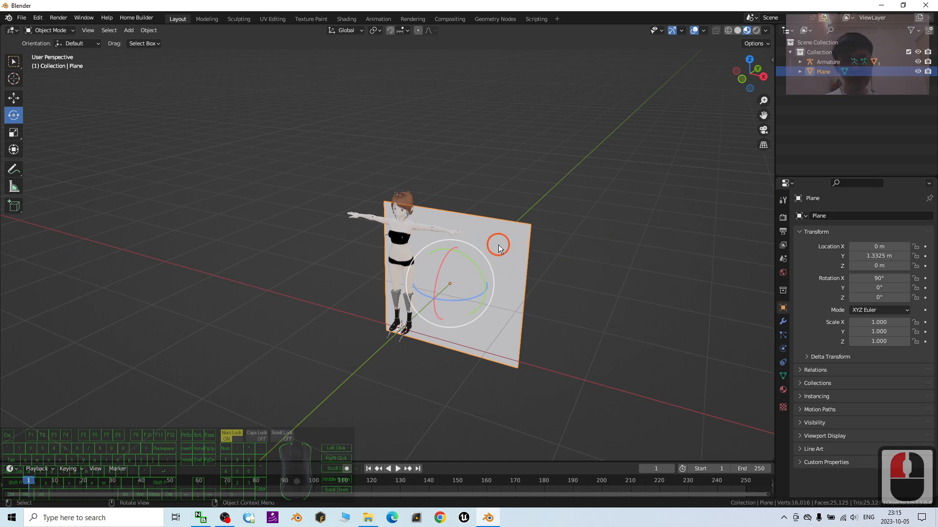
click(783, 391)
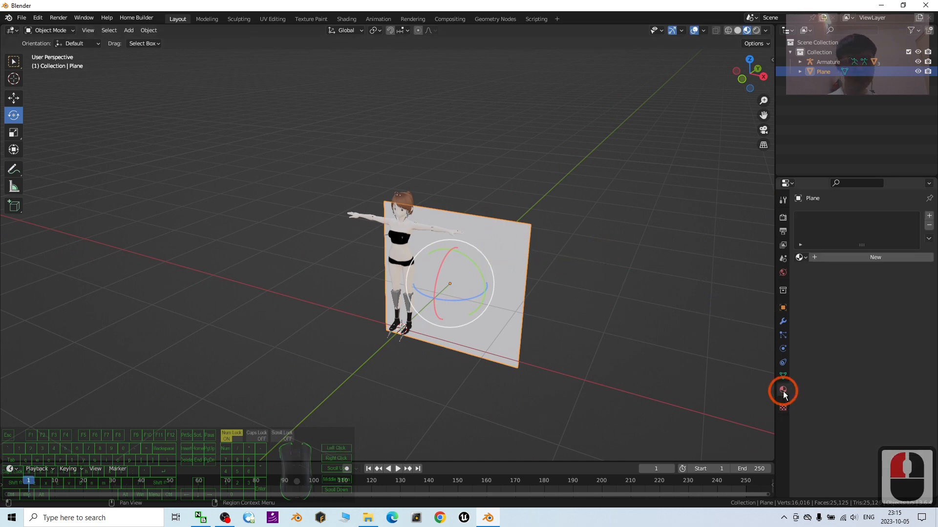
click(837, 256)
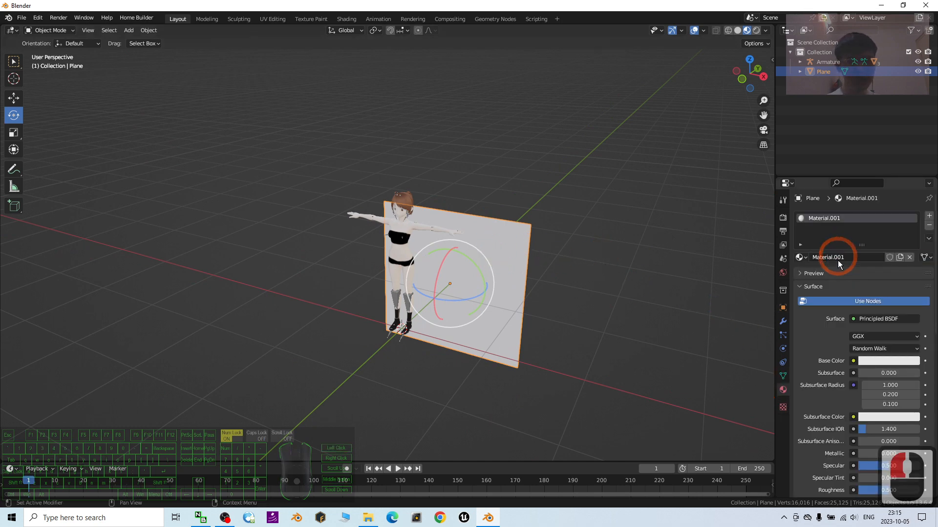
click(854, 364)
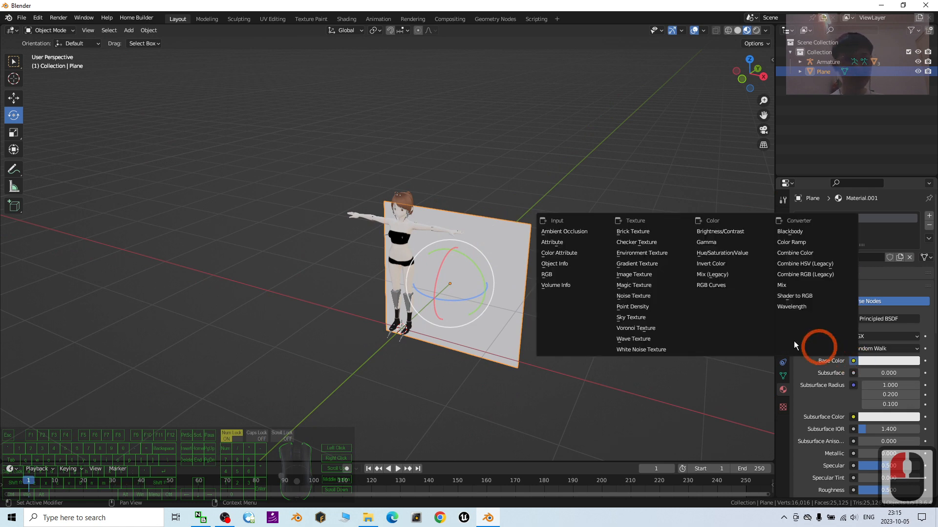
click(643, 276)
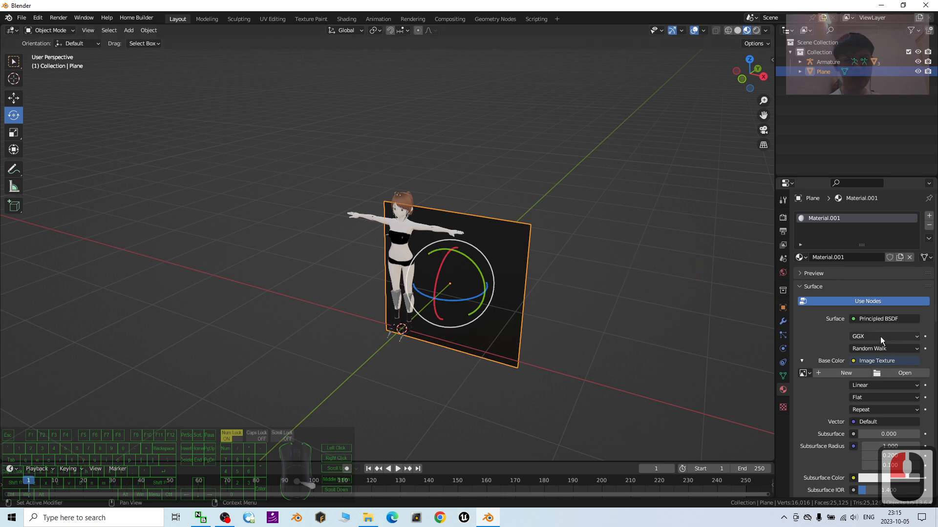
- Load street.jpg from the Desktop folder as the plane's Base Color image
click(905, 373)
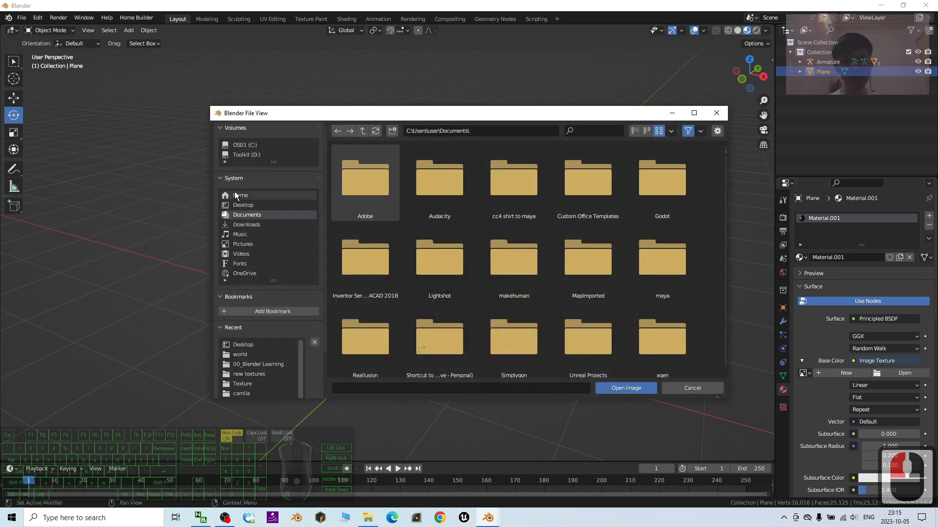
click(287, 202)
click(442, 191)
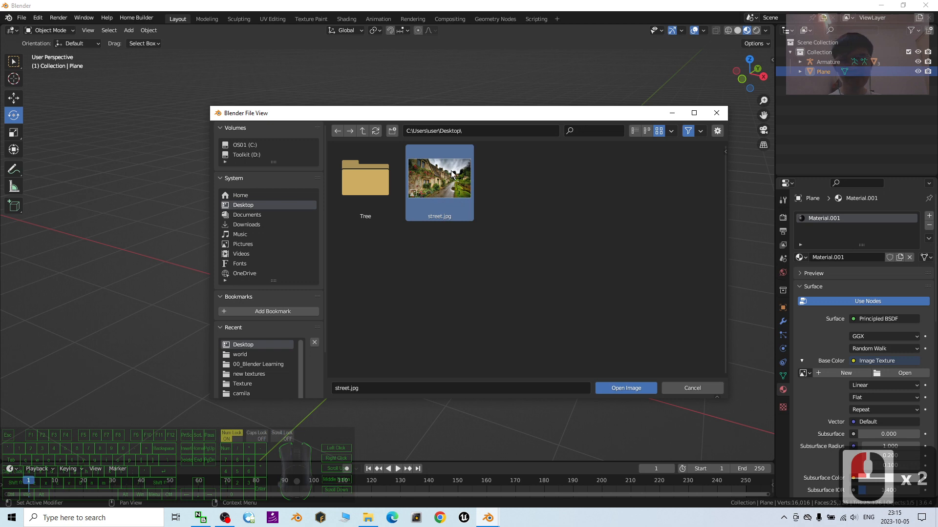
double_click(454, 178)
scroll(539, 235, up, 6)
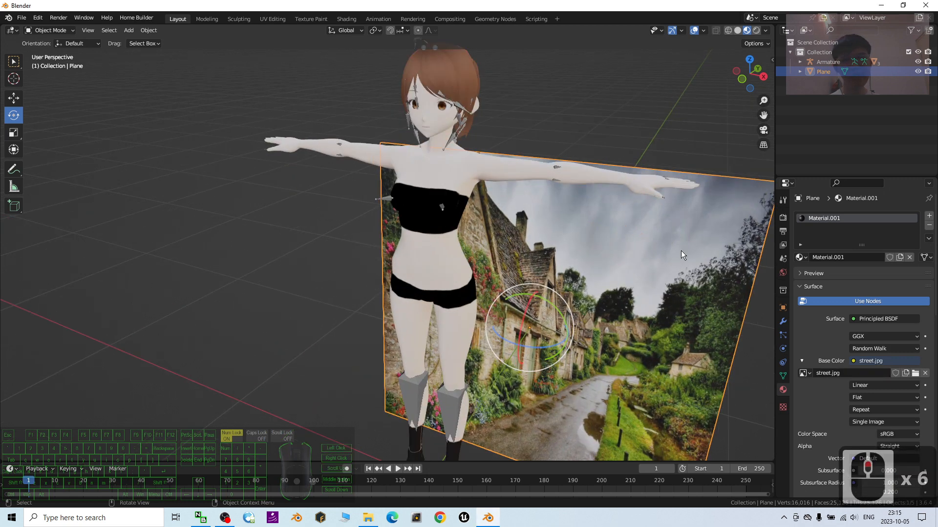
shift+middle_drag(702, 341, 479, 179)
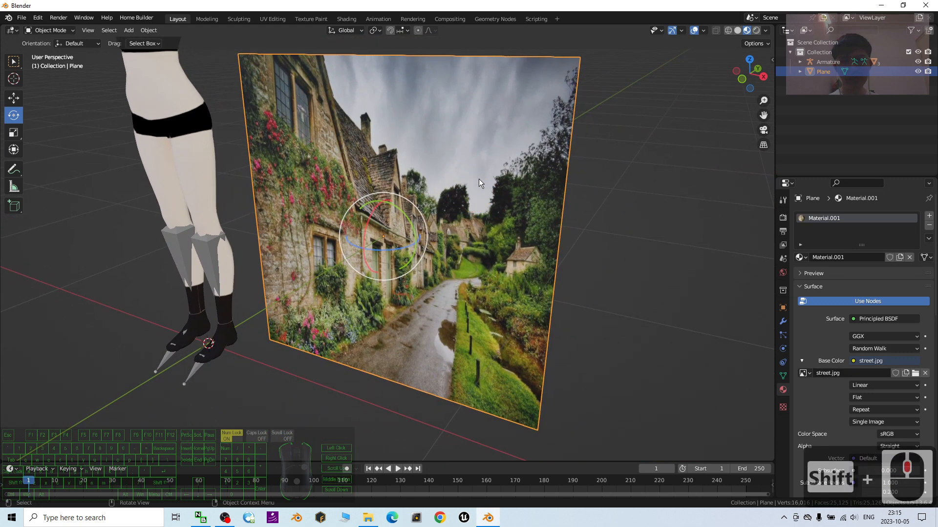
scroll(475, 142, down, 3)
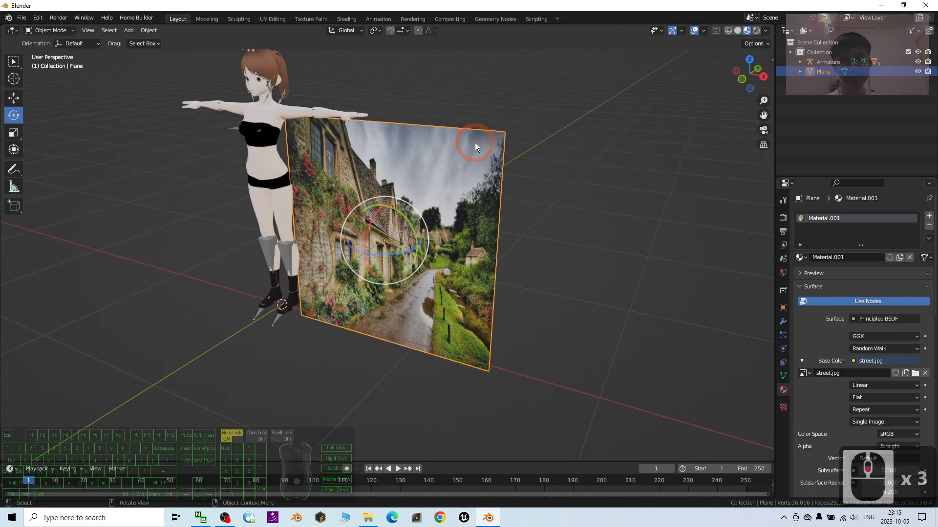
scroll(475, 142, up, 2)
click(423, 150)
click(417, 129)
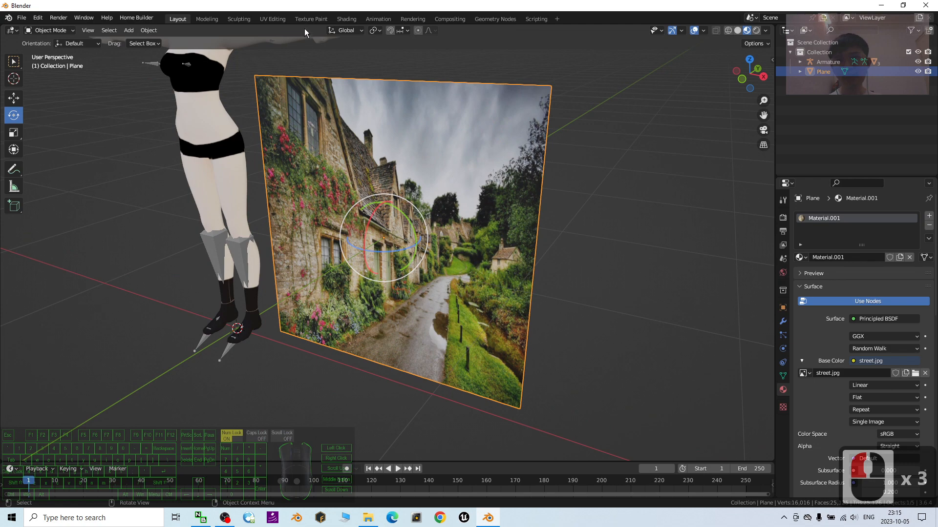
- Open the Shading workspace and move the street.jpg image node lower, beside the Principled BSDF's emission inputs
click(353, 19)
scroll(342, 379, up, 4)
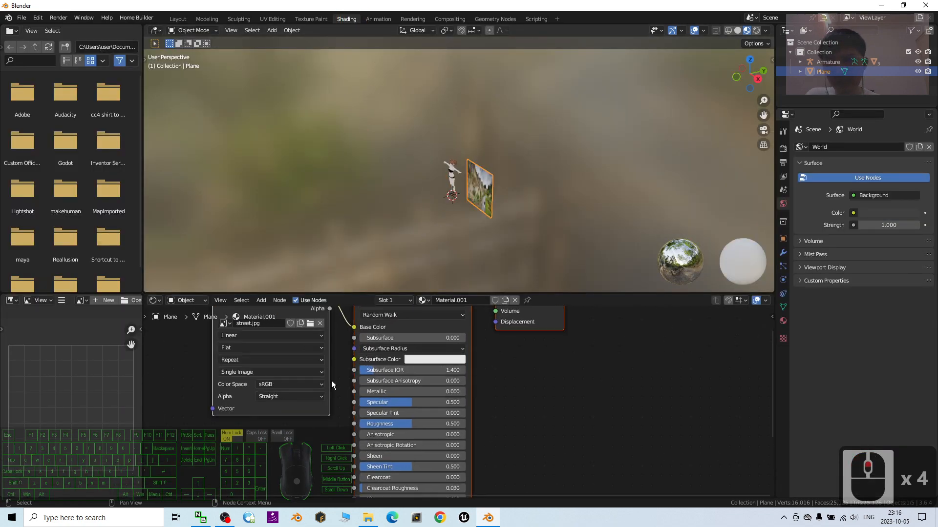
scroll(430, 391, up, 2)
scroll(538, 420, down, 2)
middle_drag(553, 403, 612, 347)
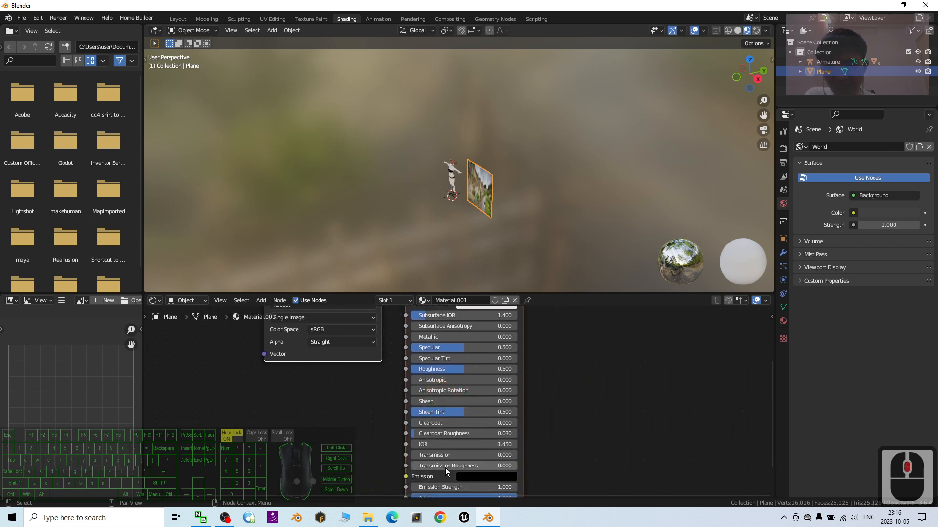
click(328, 412)
scroll(329, 412, down, 4)
scroll(588, 404, up, 2)
scroll(588, 398, down, 3)
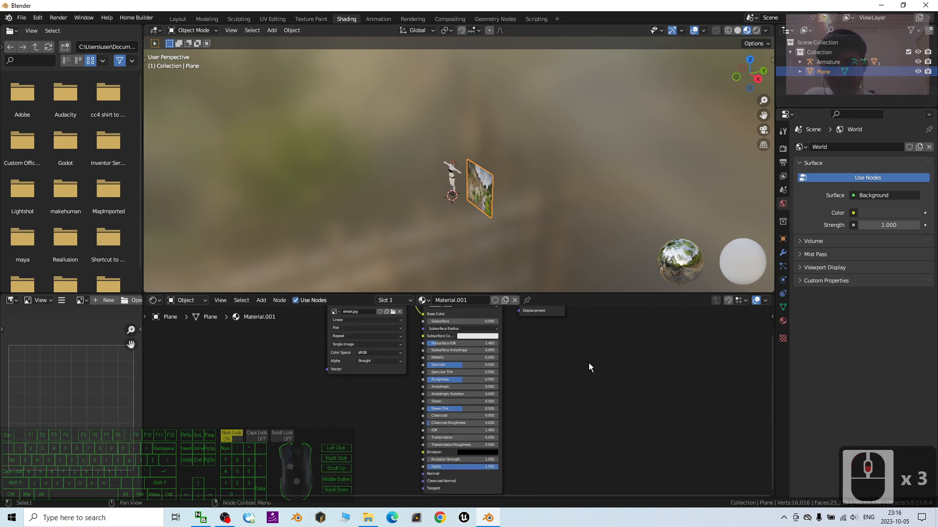
scroll(589, 368, down, 2)
drag(335, 341, 304, 425)
- Connect the street.jpg node's Color output to the Principled BSDF's Emission input
scroll(599, 394, up, 8)
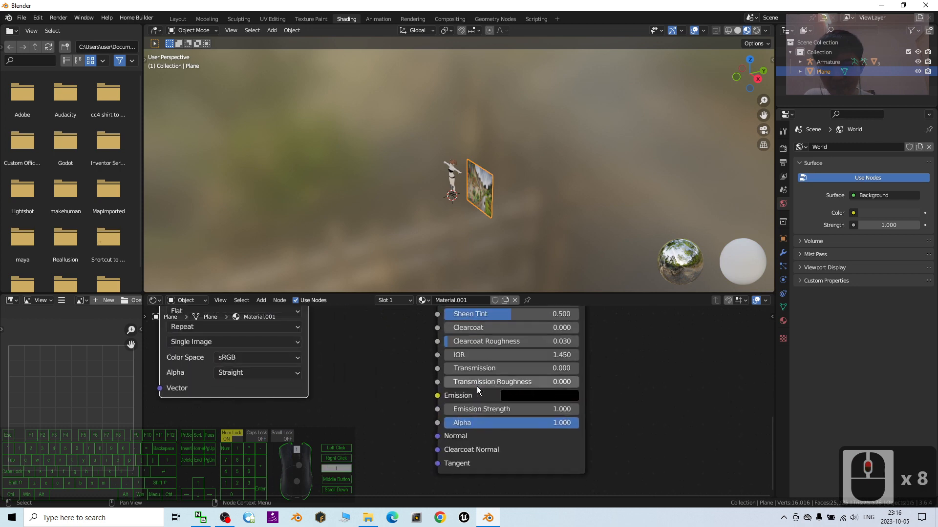
middle_drag(390, 362, 409, 433)
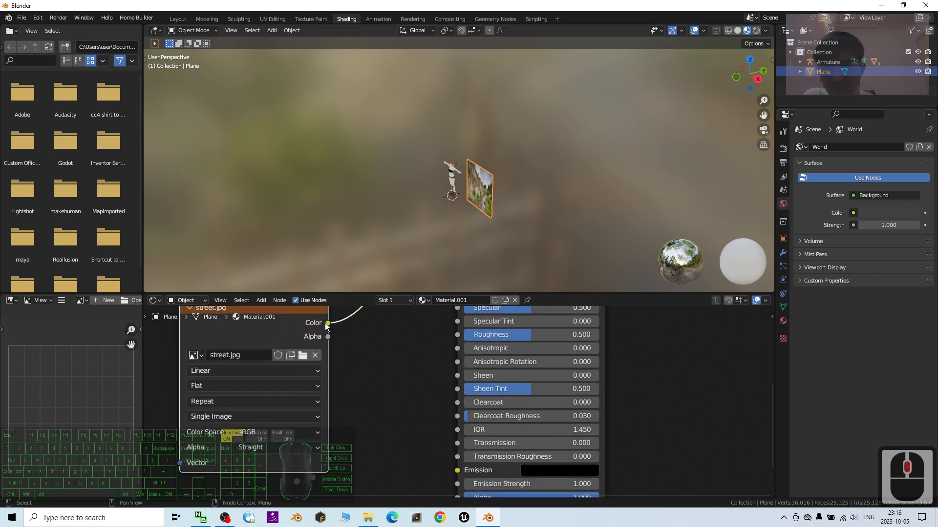
drag(332, 326, 376, 364)
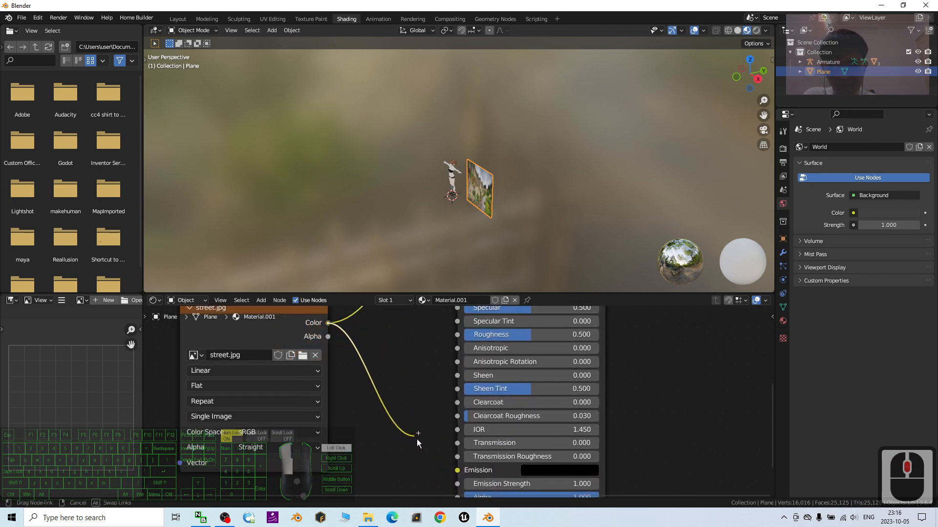
drag(438, 462, 457, 470)
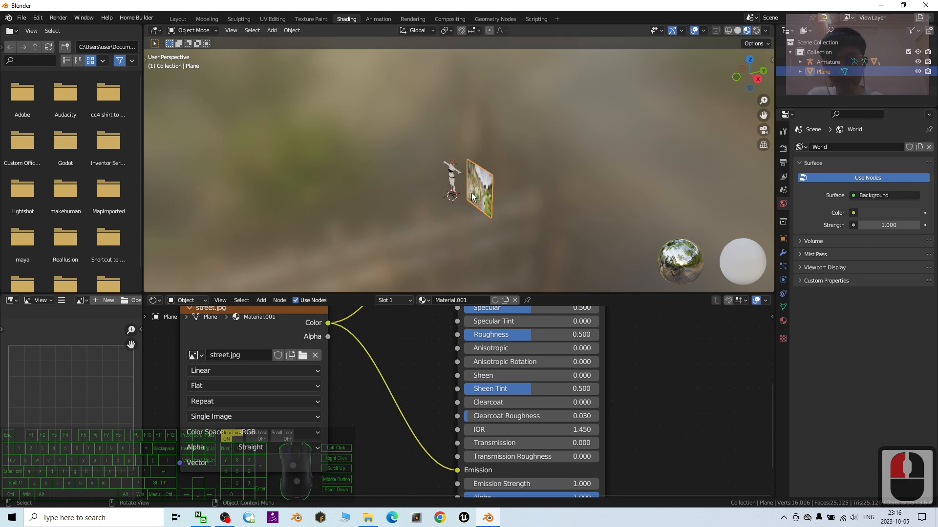
scroll(603, 219, up, 8)
scroll(603, 219, down, 3)
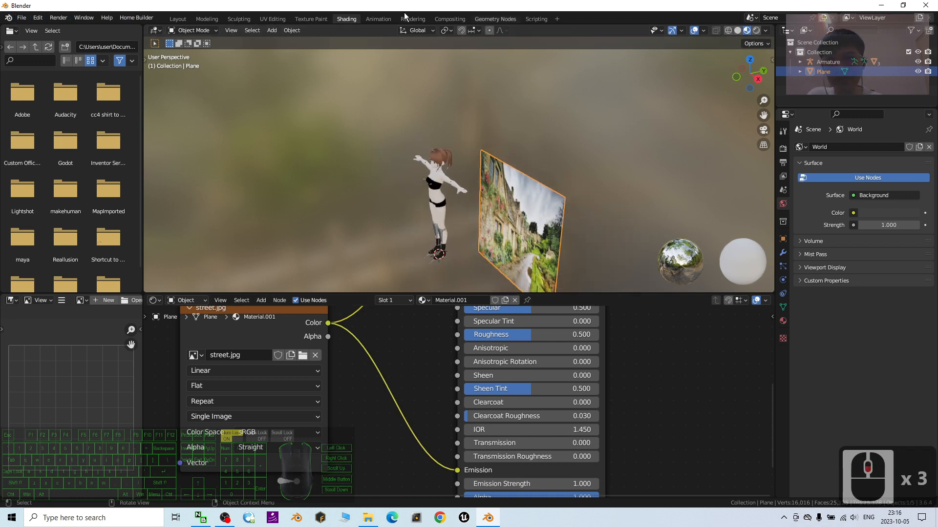
- Return to the Layout workspace, switch the viewport to Rendered shading, and inspect the emissive street plane
click(177, 19)
scroll(711, 53, down, 2)
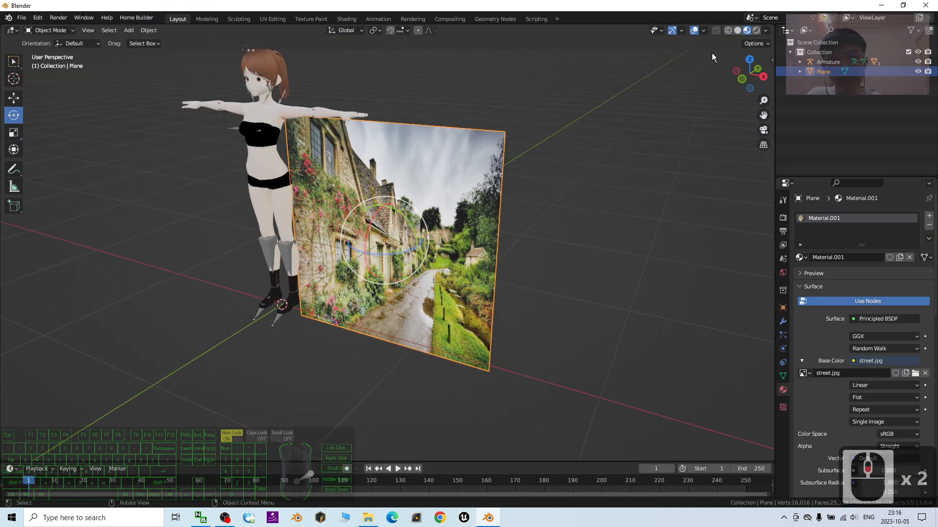
click(757, 30)
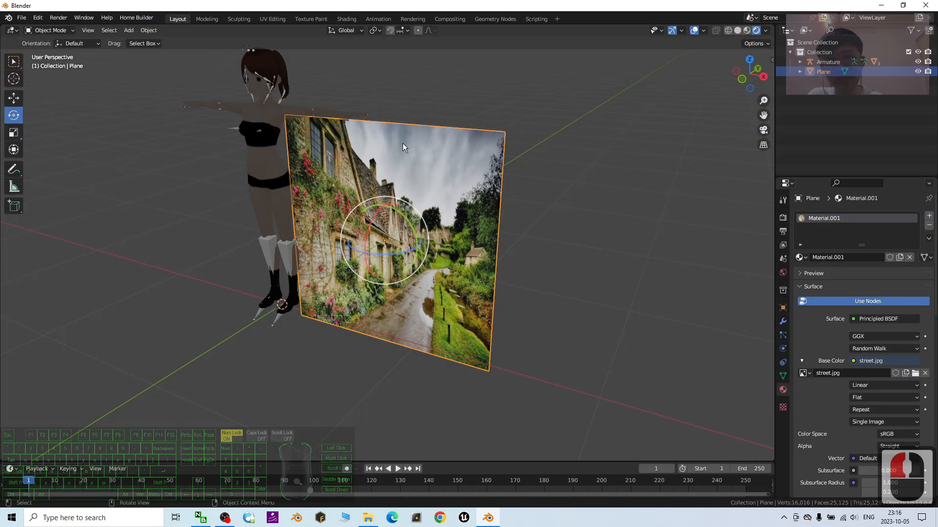
scroll(180, 144, down, 3)
scroll(195, 149, up, 4)
scroll(218, 153, down, 2)
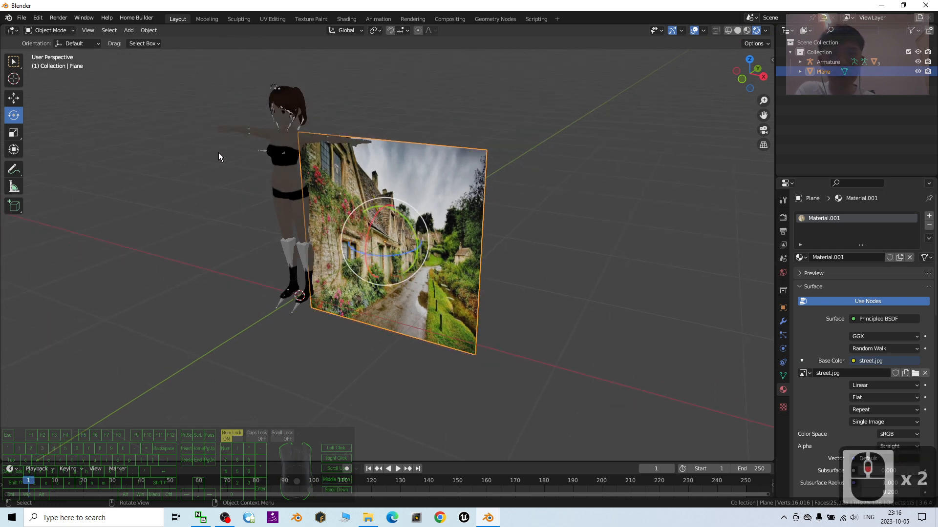
scroll(294, 160, up, 4)
click(330, 140)
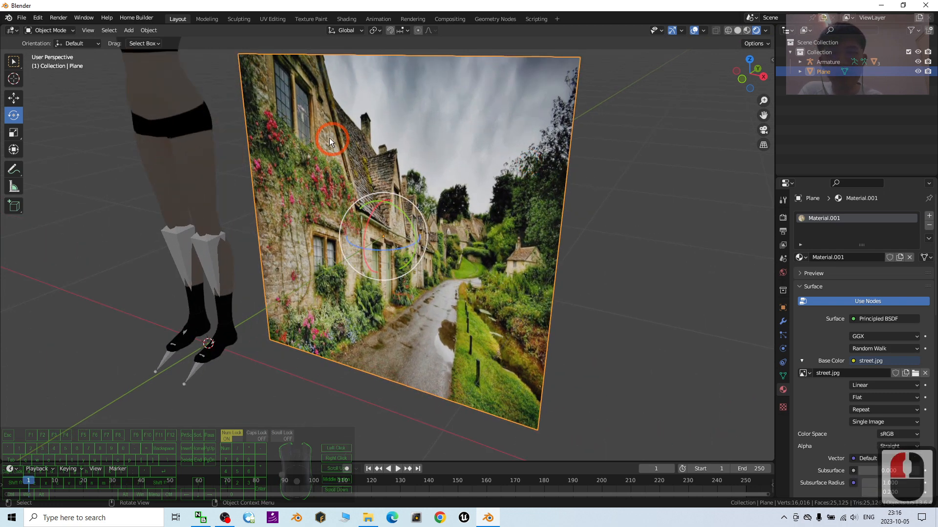
scroll(488, 254, down, 6)
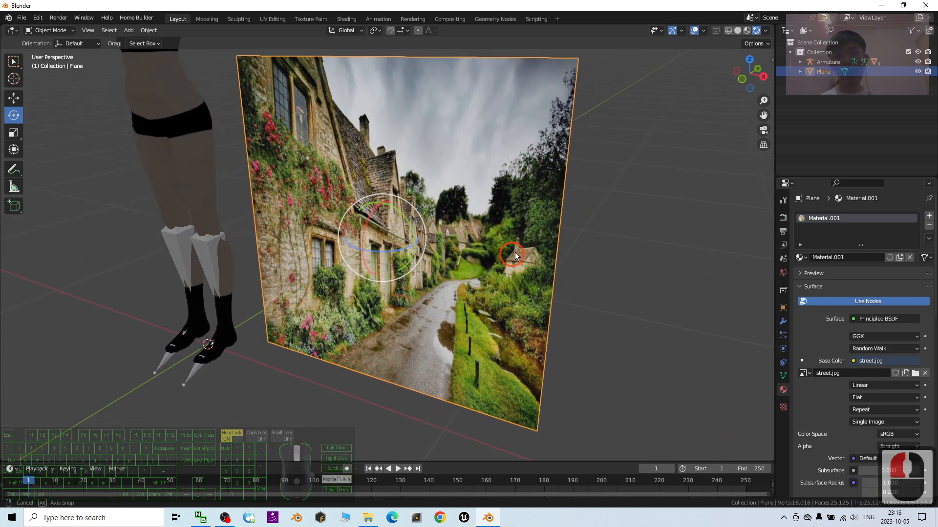
- Switch the 3D viewport to Material Preview shading to show the character and the street plane with their materials
middle_drag(465, 242, 512, 238)
scroll(472, 189, up, 6)
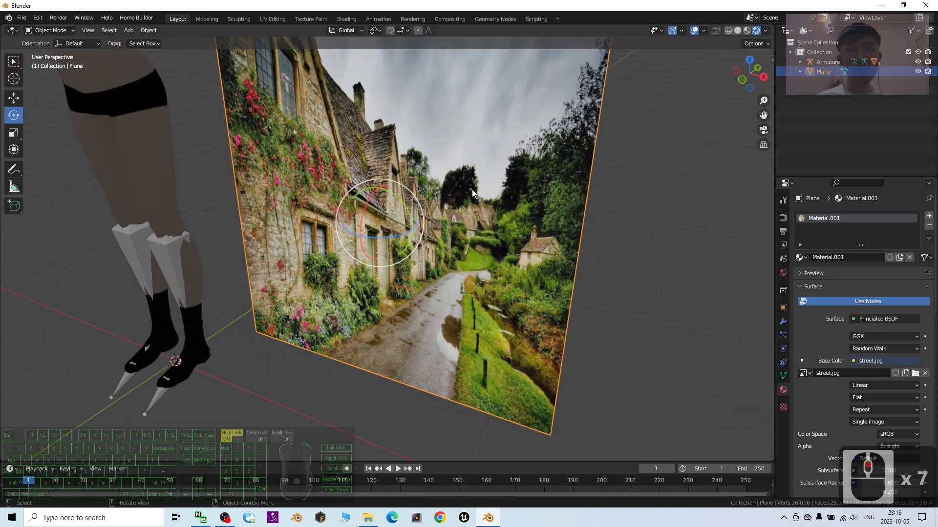
scroll(483, 177, down, 4)
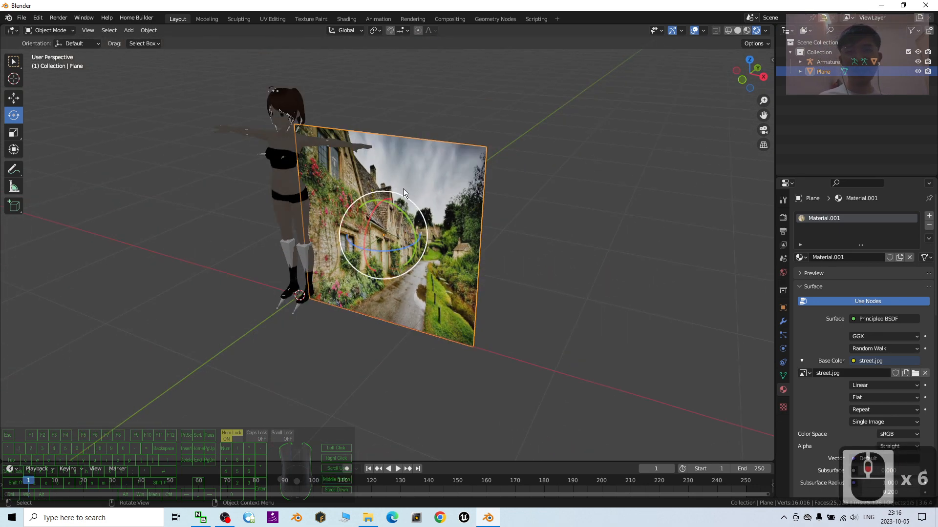
scroll(395, 192, up, 1)
scroll(501, 191, down, 1)
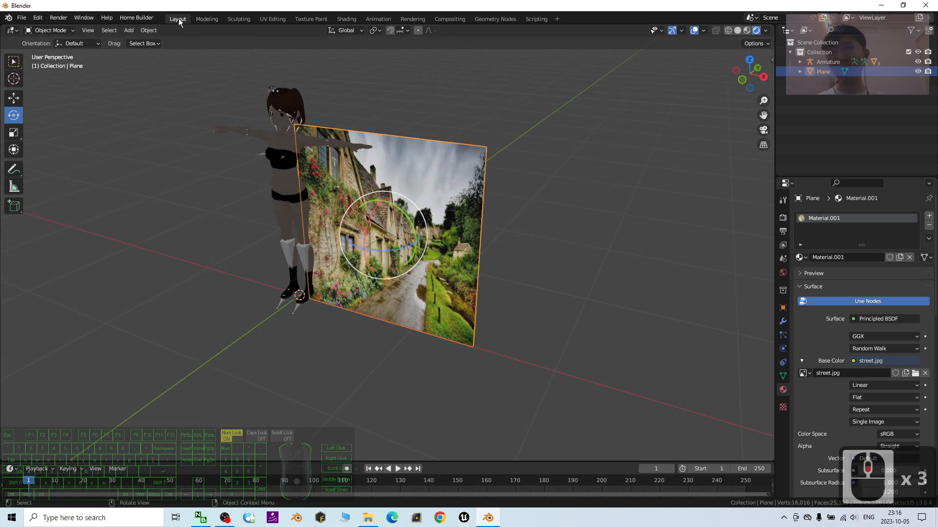
click(748, 30)
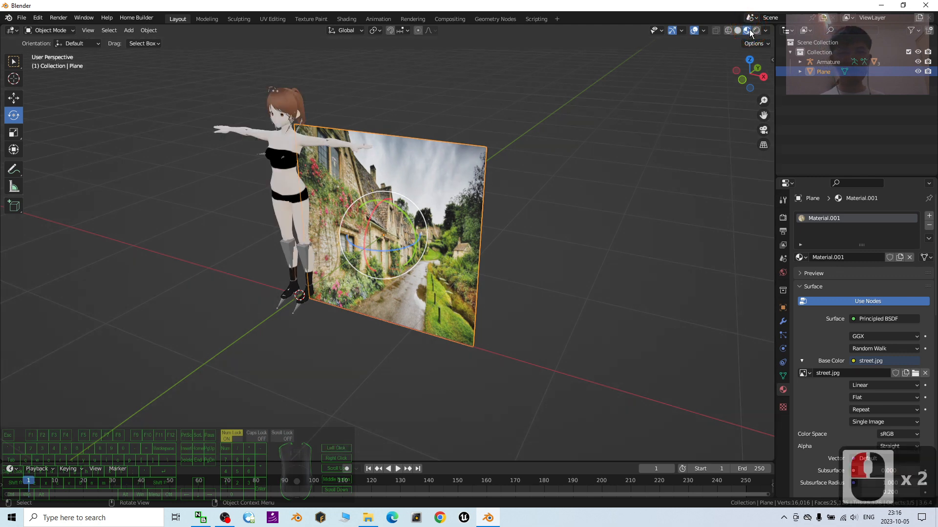
click(750, 31)
double_click(748, 31)
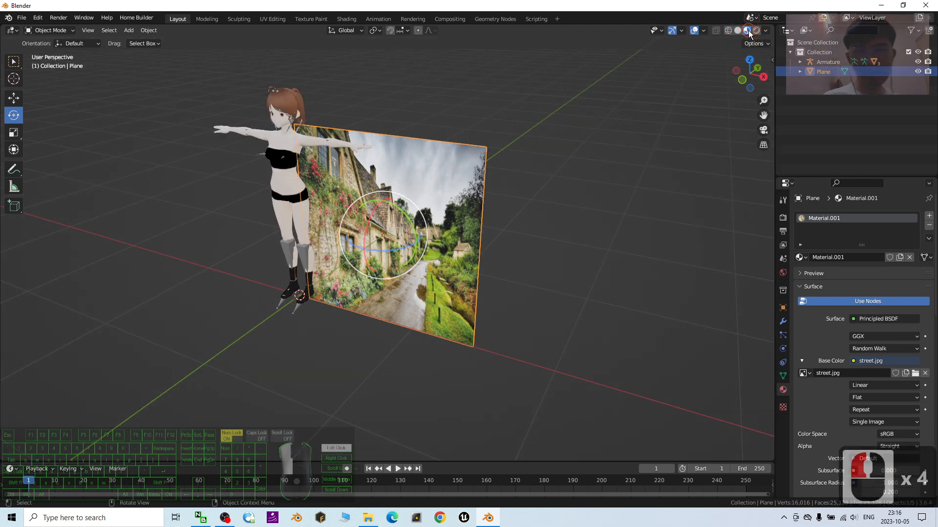
click(418, 187)
click(418, 187)
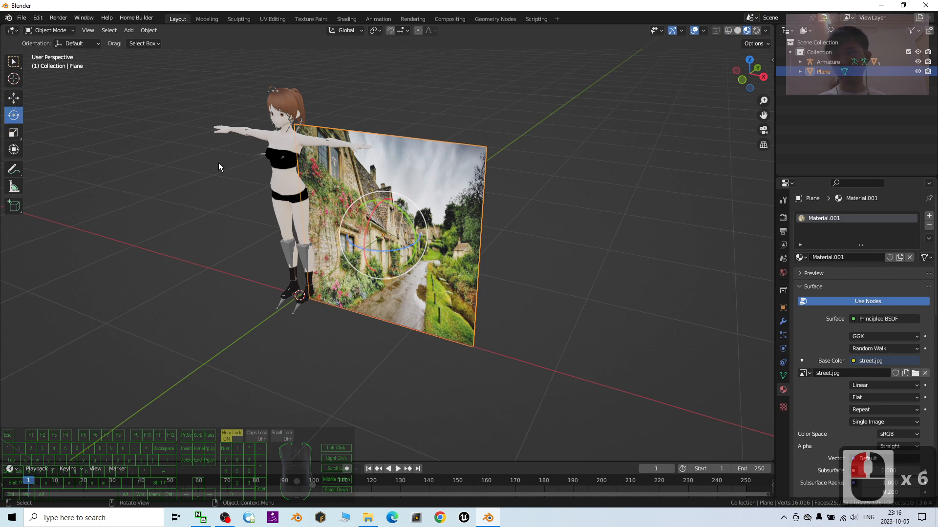
- Add a camera to the scene at the character's feet and keep it selected
middle_drag(496, 285, 138, 67)
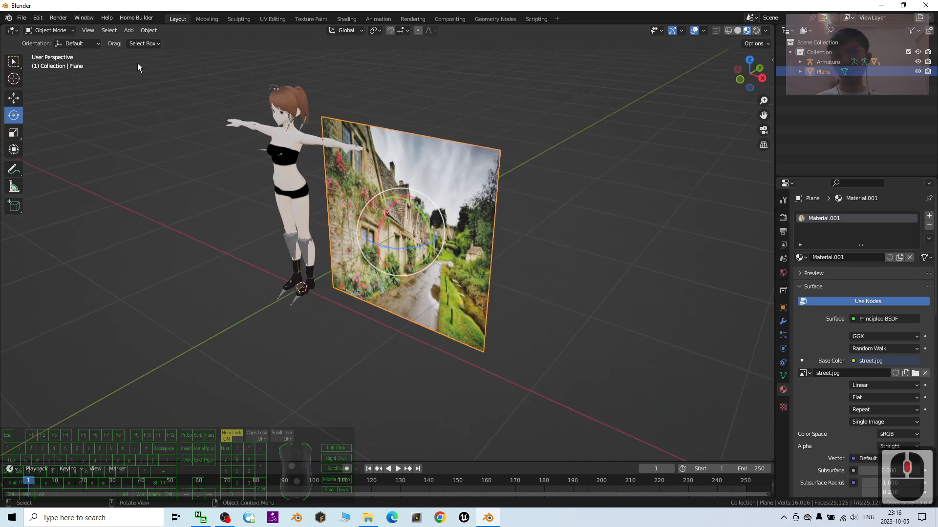
click(129, 30)
mouse_move(141, 58)
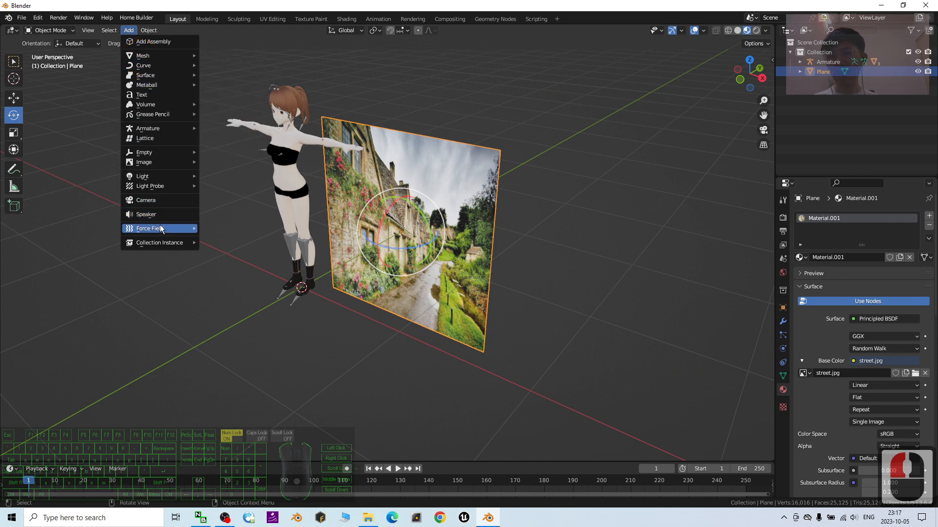
click(159, 201)
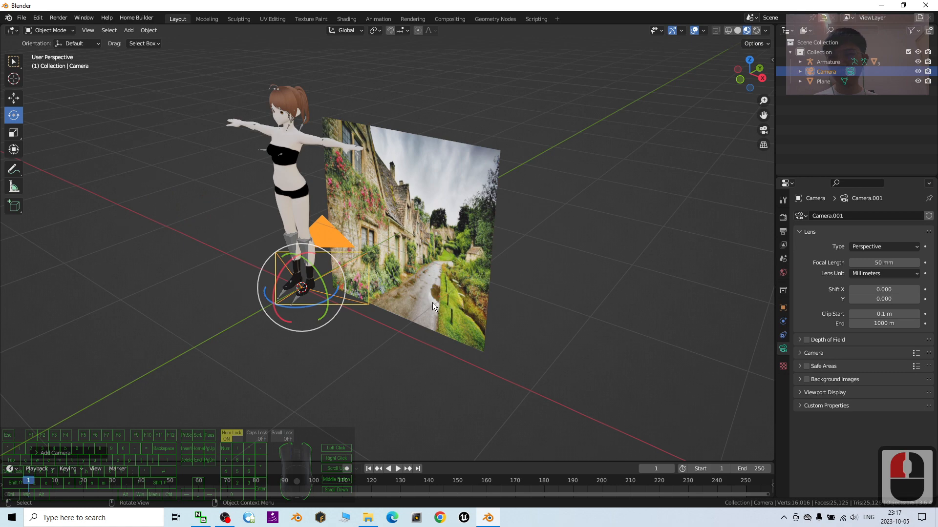
middle_drag(433, 303, 473, 312)
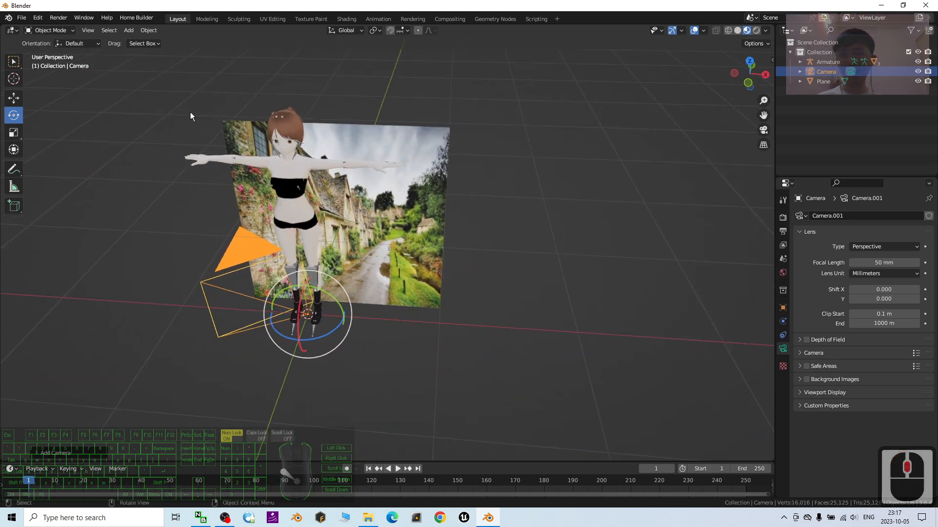
click(243, 253)
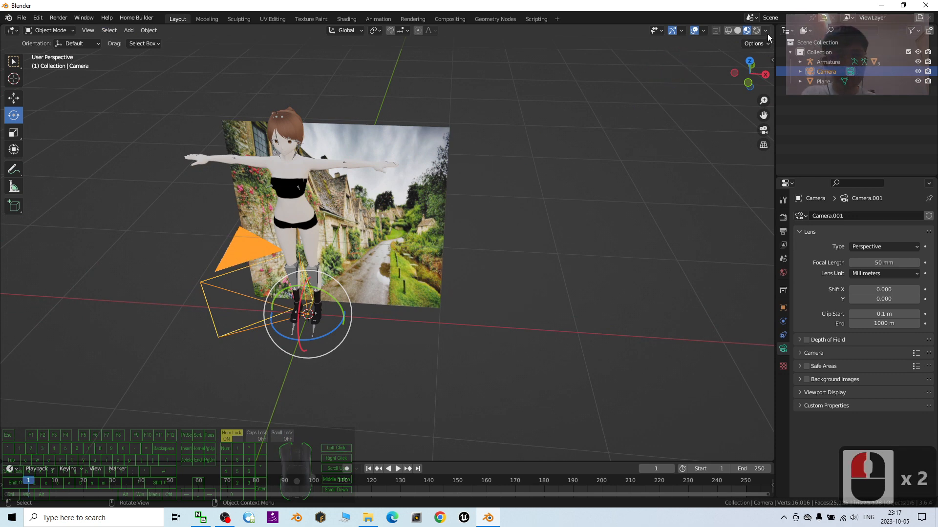
- Split the 3D viewport vertically, show the camera view in the new half, and set the transform orientation to Local
drag(772, 29, 513, 32)
click(764, 131)
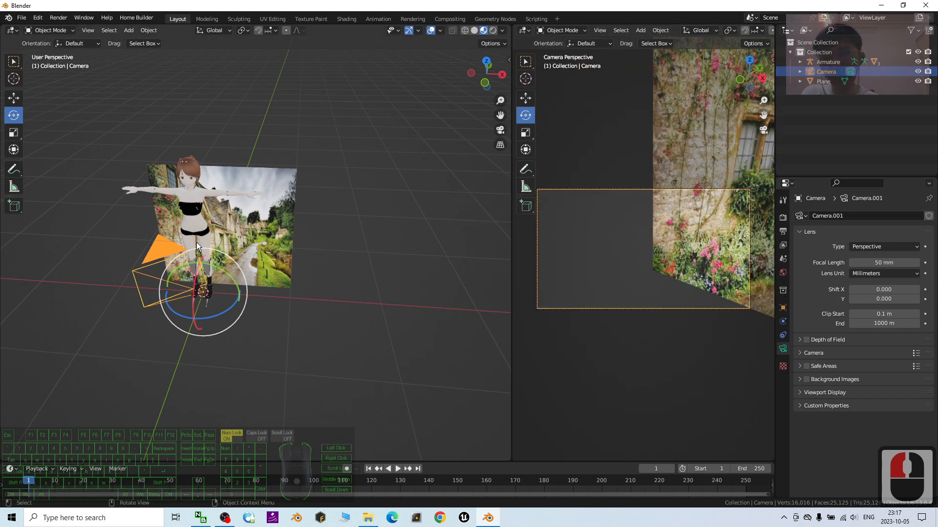
click(215, 30)
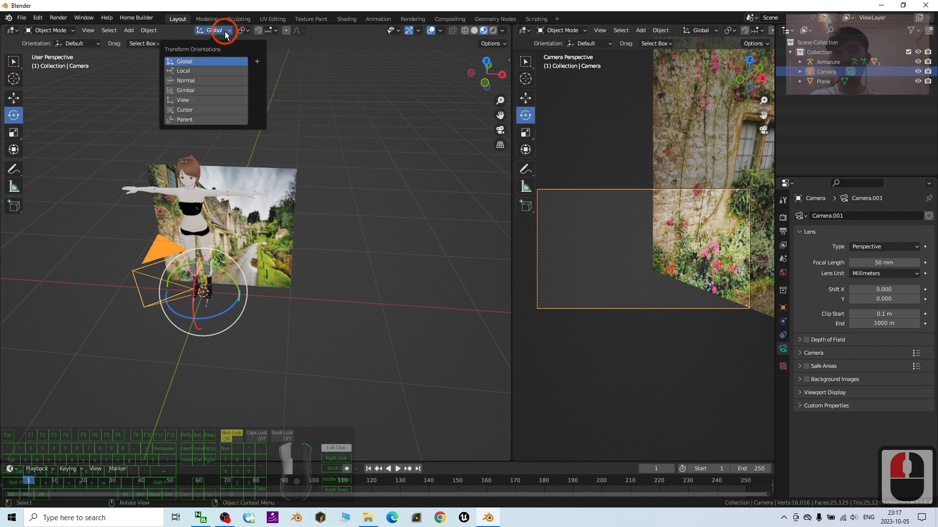
click(205, 71)
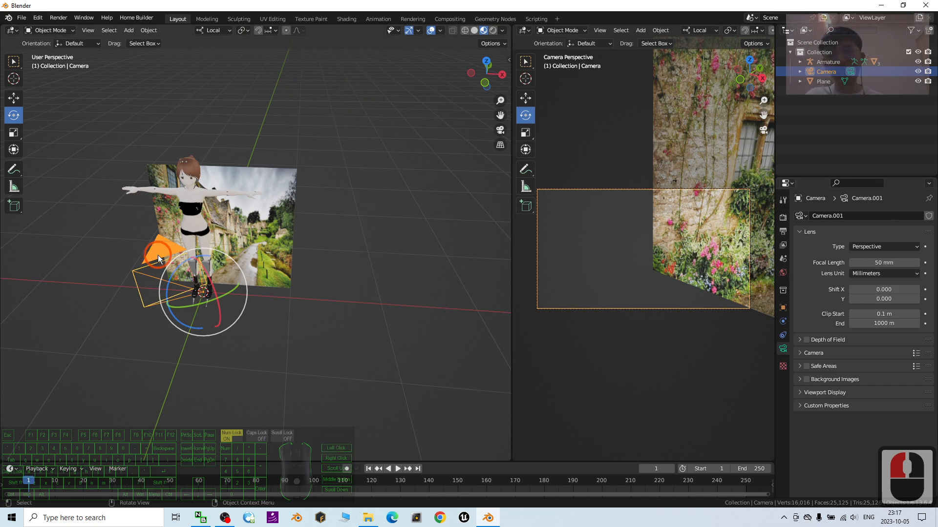
- Set the camera's rotation to 90° on X, 0° on Y and 0° on Z
click(783, 308)
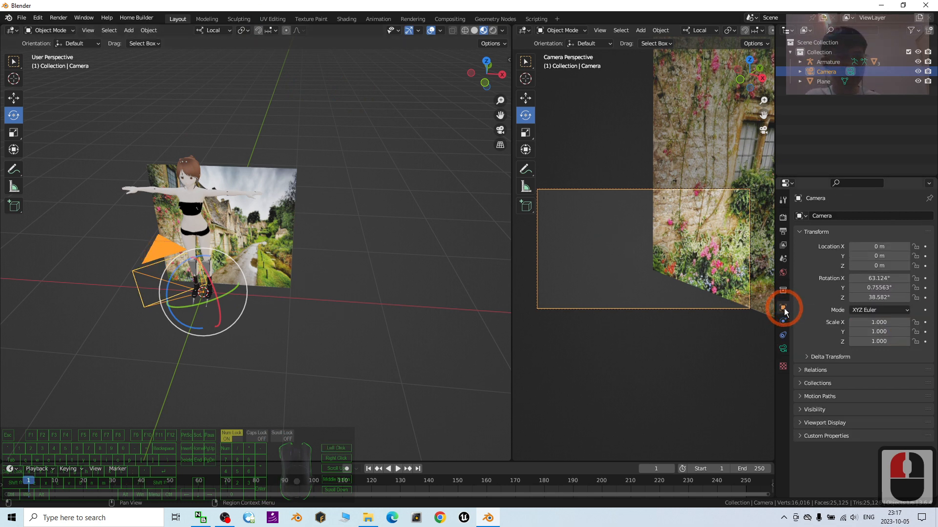
click(886, 298)
text(0)
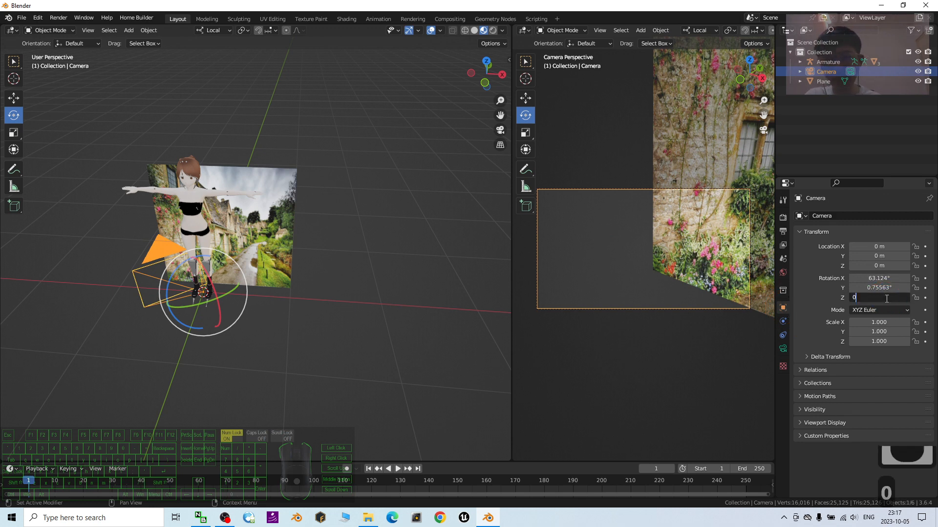
key(Return)
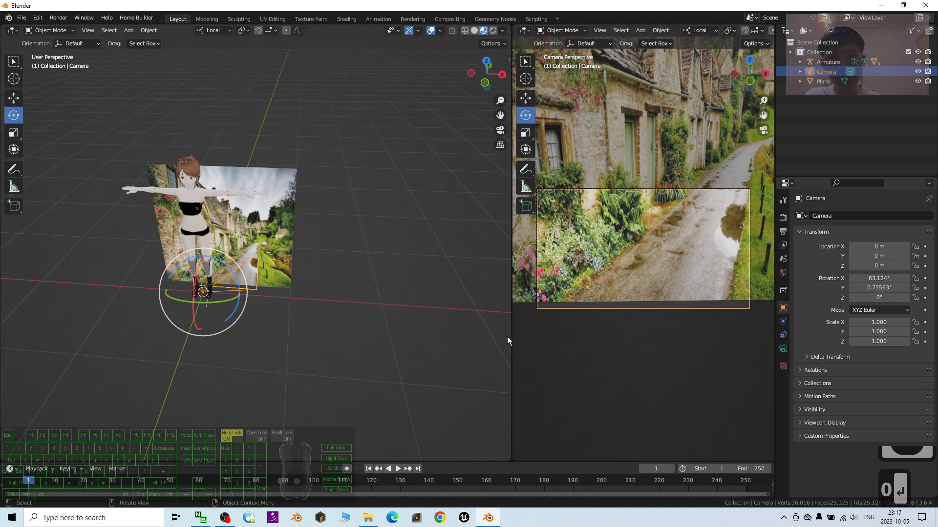
click(882, 289)
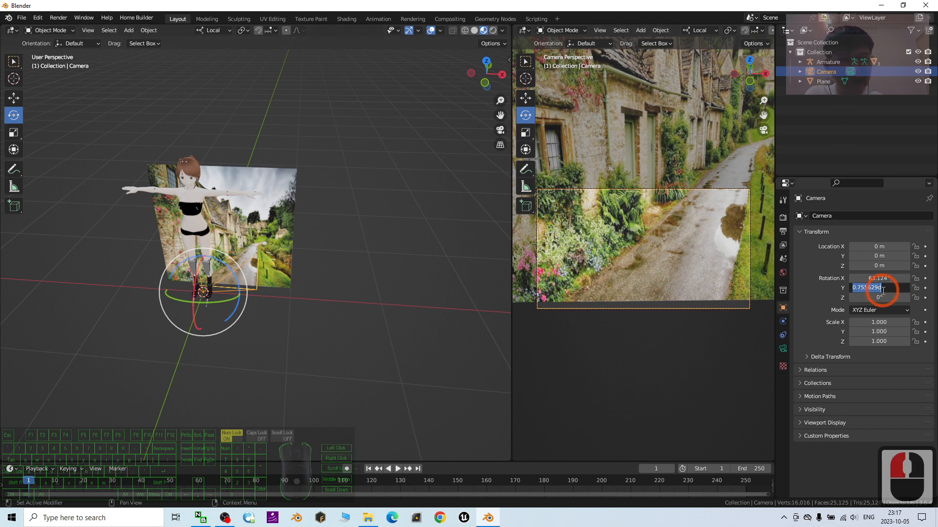
text(0)
key(Return)
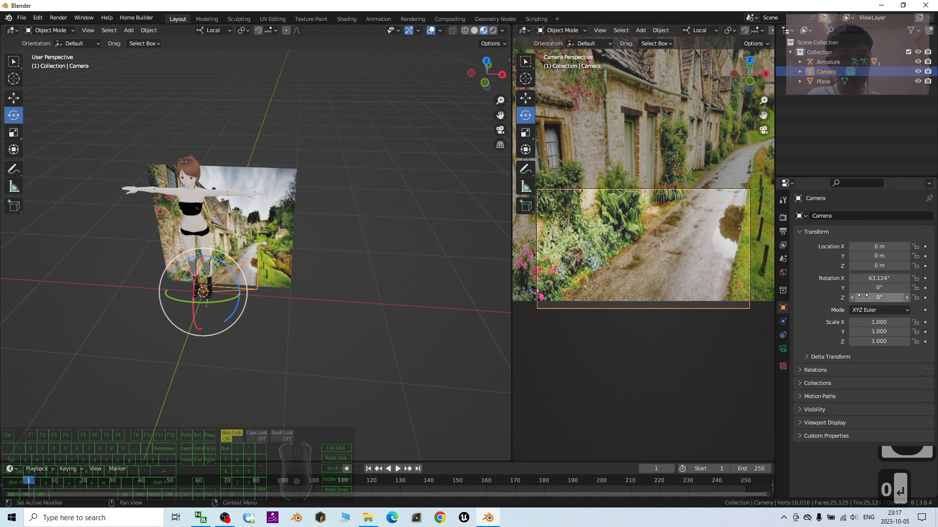
click(882, 278)
text(9)
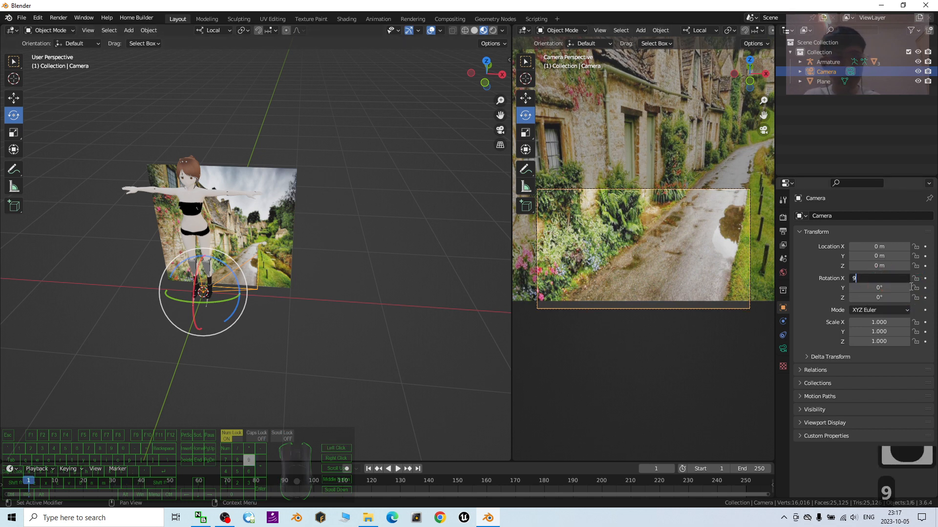
text(0)
key(Return)
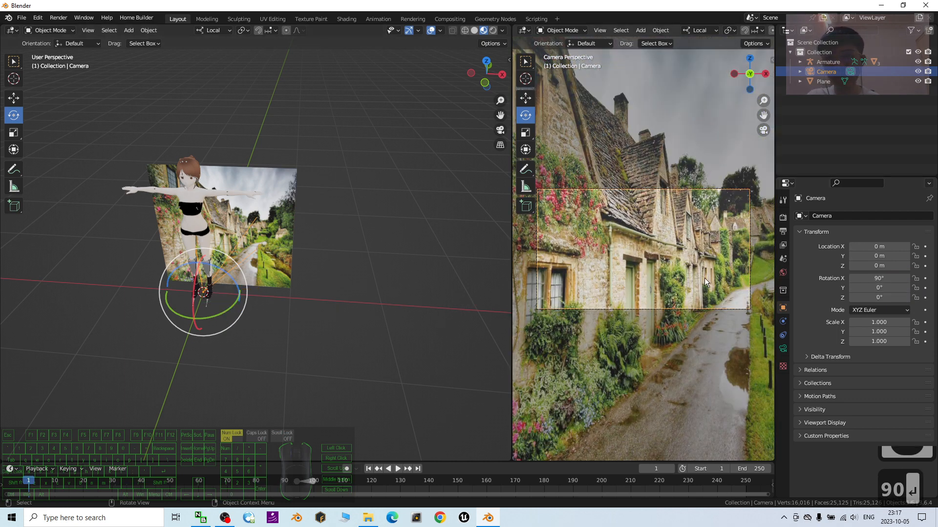
- Move the camera in front of the character's upper body, to about -1.64 m on Y and 1.35 m on Z
scroll(659, 282, down, 5)
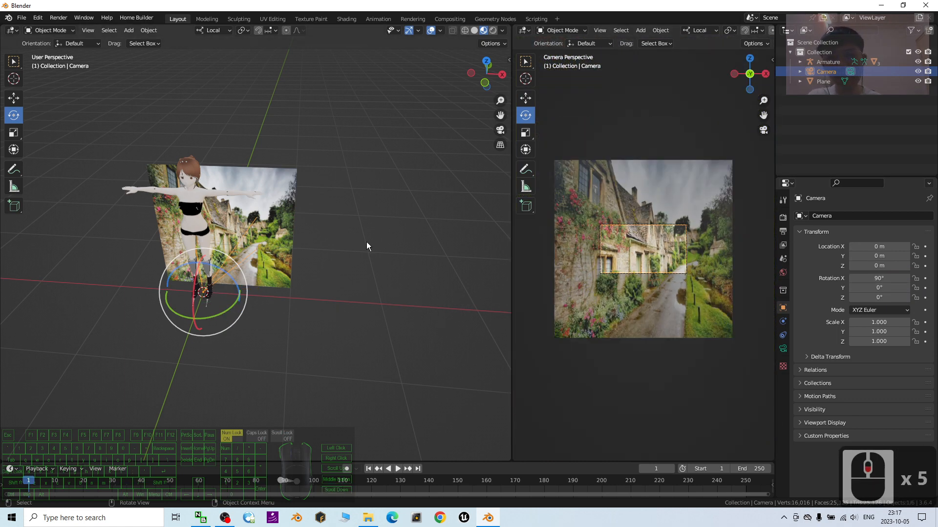
middle_drag(366, 242, 274, 232)
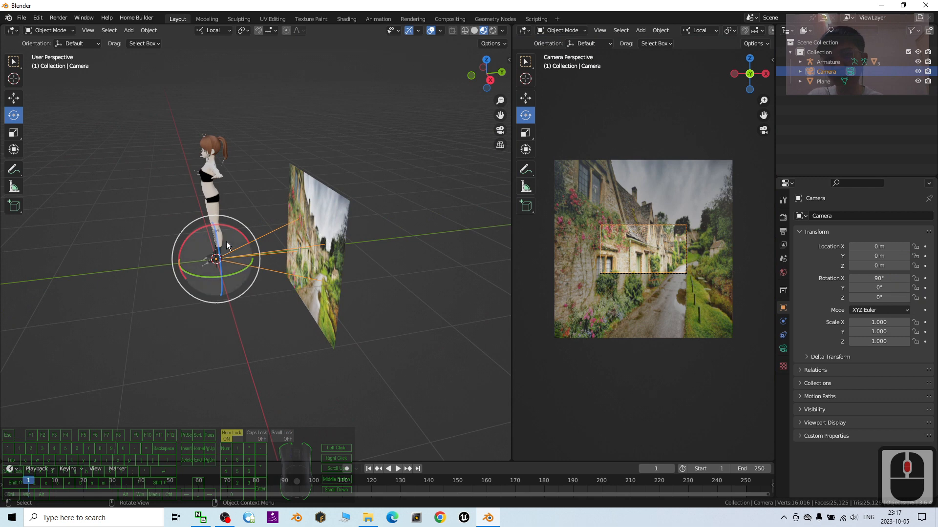
click(14, 98)
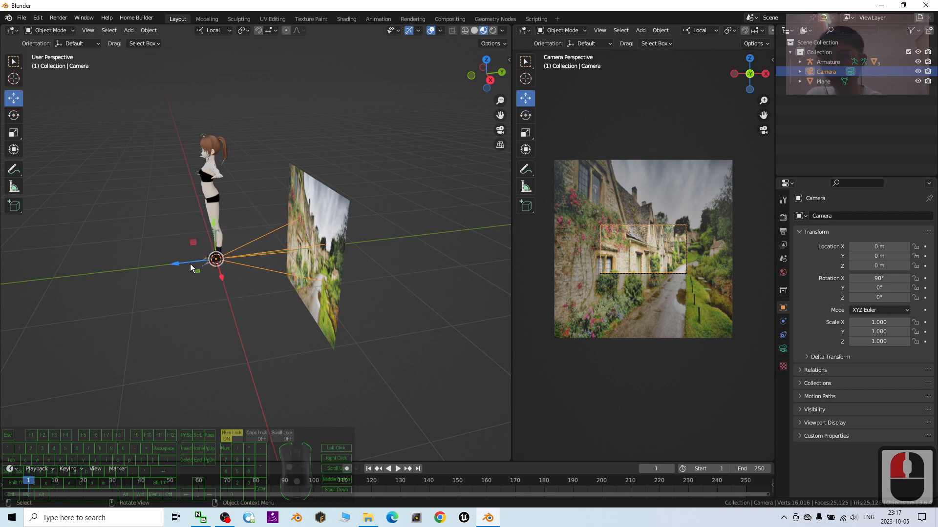
drag(178, 262, 39, 265)
drag(78, 239, 80, 122)
scroll(679, 251, up, 6)
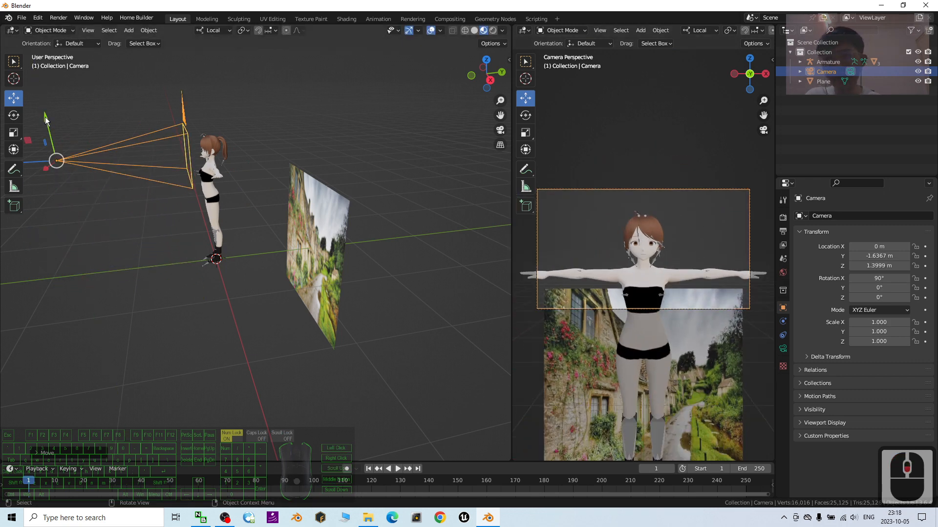
mouse_move(45, 121)
mouse_down()
mouse_move(47, 129)
mouse_move(47, 117)
mouse_up()
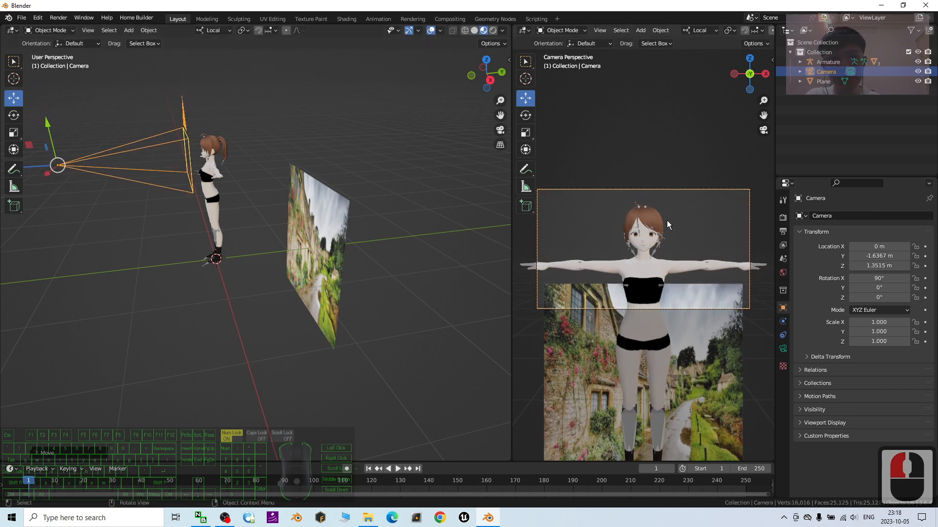
- Raise the street plane to about 1.42 m on Z so it fills the background, and widen the camera viewport
click(324, 202)
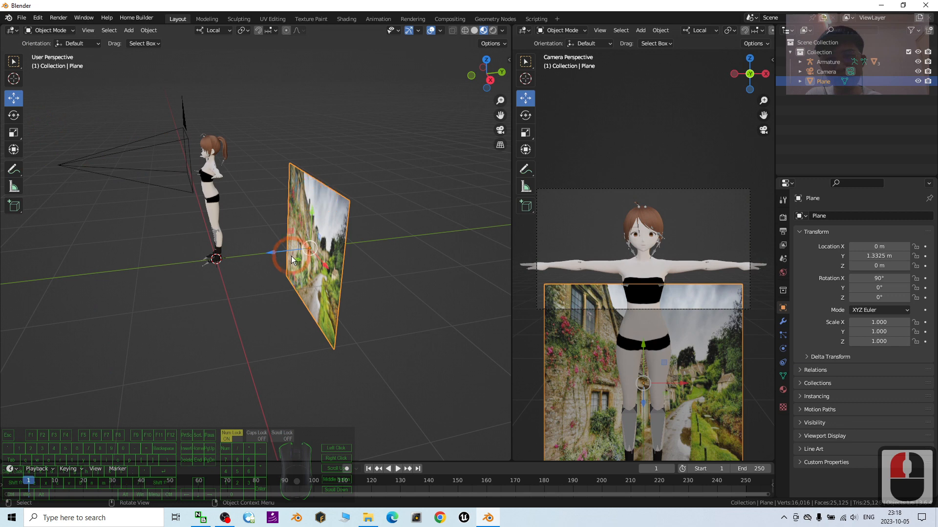
drag(315, 216, 322, 106)
middle_drag(295, 267, 352, 273)
drag(515, 235, 370, 230)
scroll(642, 236, up, 5)
scroll(643, 236, down, 2)
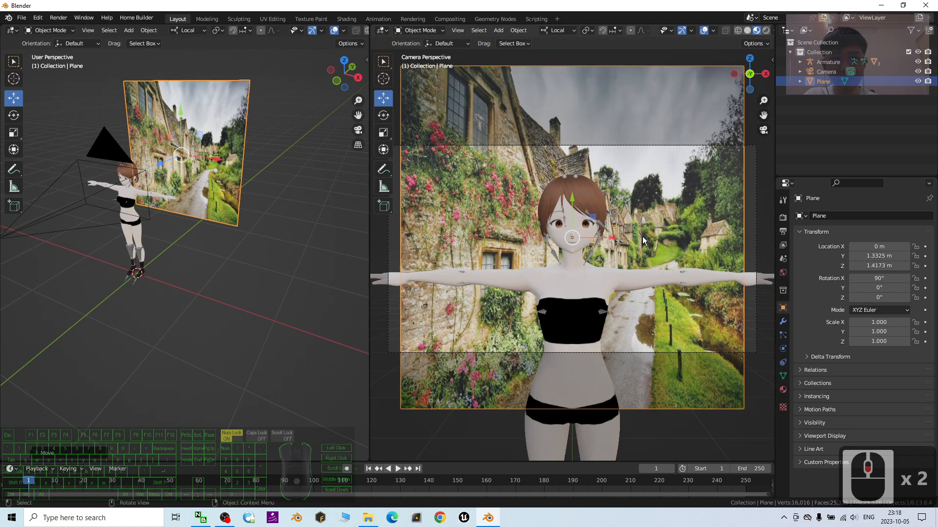
scroll(236, 203, down, 1)
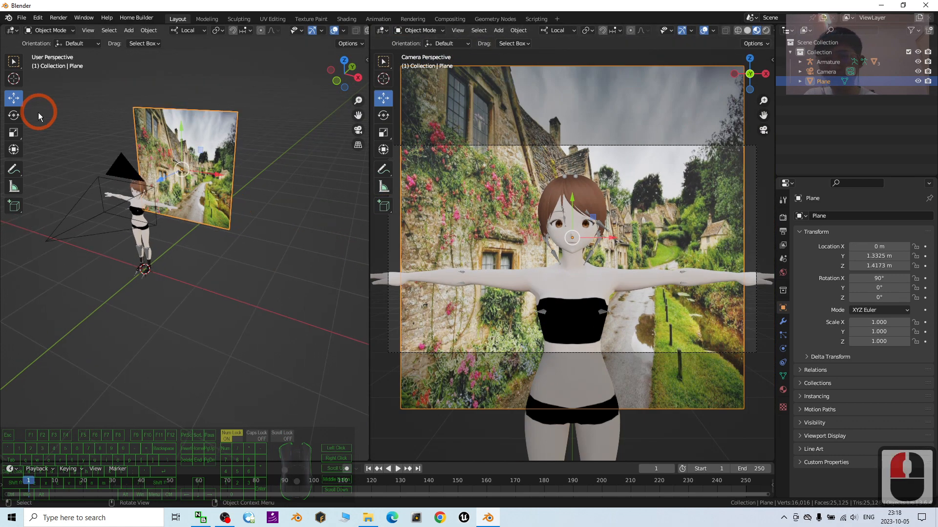
- Scale the street plane to about 1.103 on X and 0.738 on Y
click(17, 135)
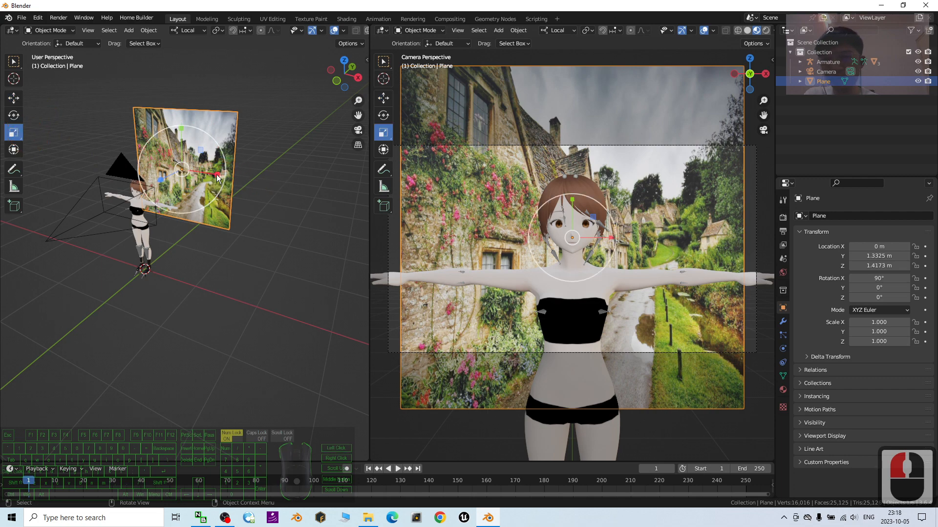
drag(216, 174, 224, 174)
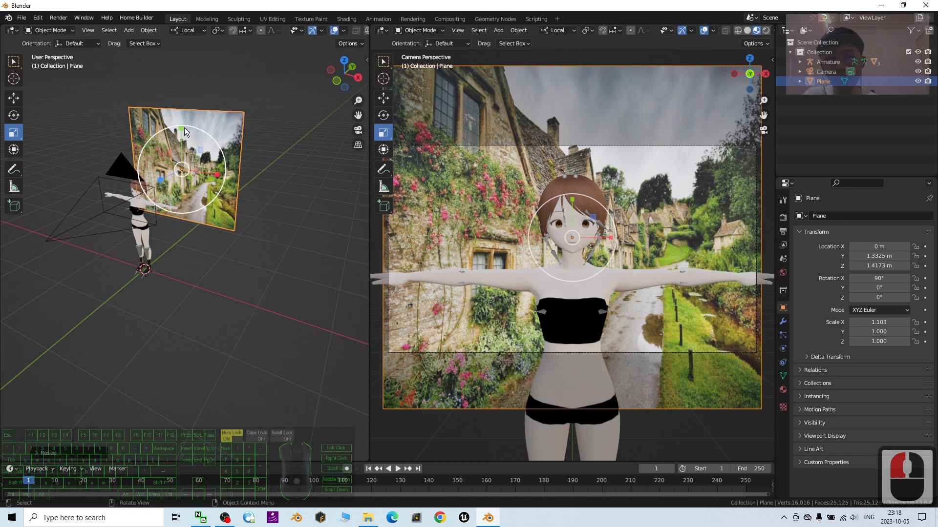
drag(183, 128, 182, 136)
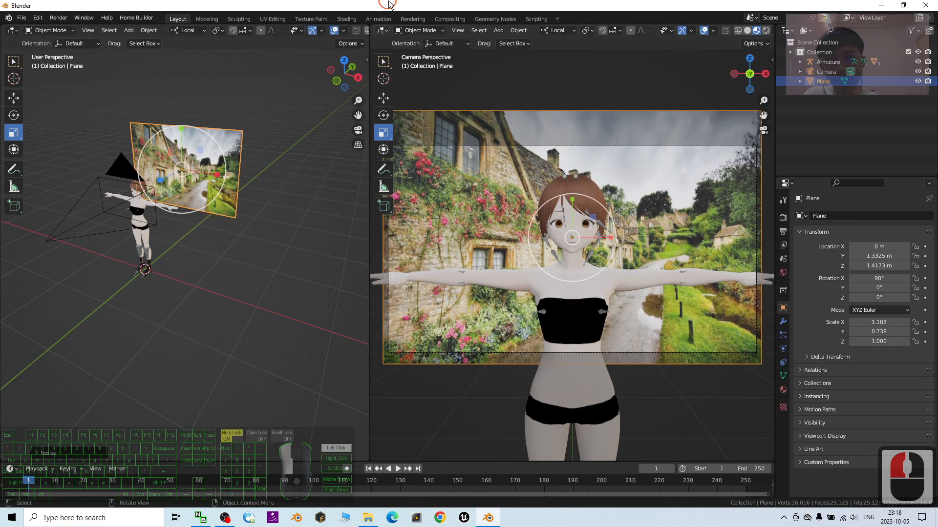
- View the original street.jpg in the image viewer to compare its proportions with the plane, and return to Blender
drag(389, 4, 523, 44)
click(16, 118)
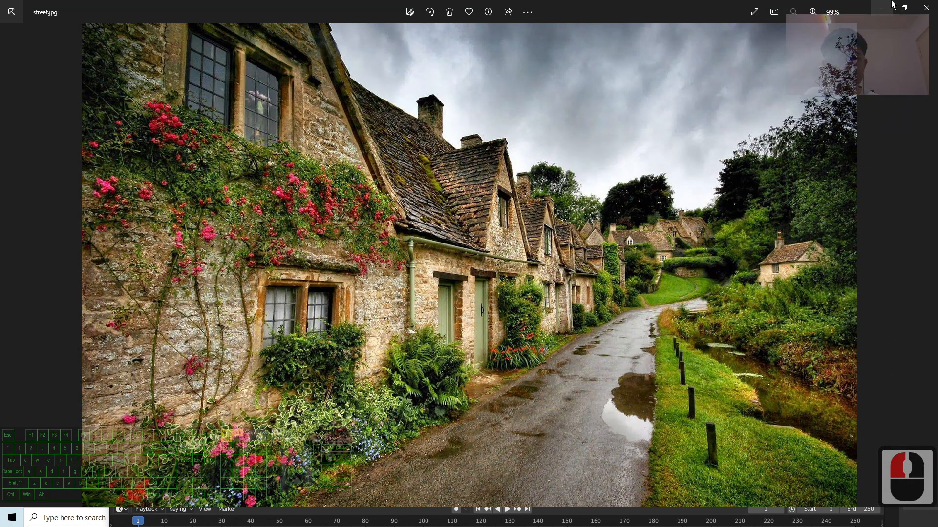
click(926, 8)
double_click(690, 47)
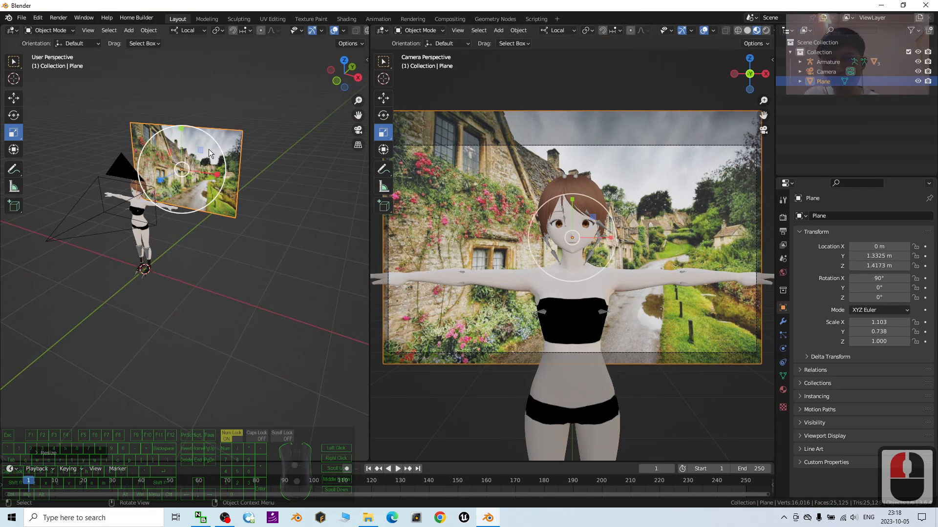
click(182, 128)
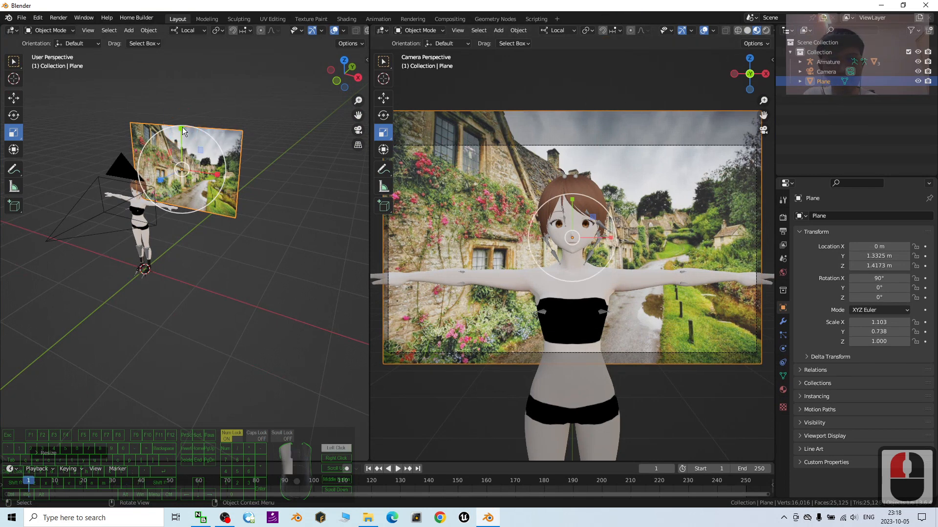
- Scale the street plane to about 0.764 on Y and lower it to about 1.28 m on Z
drag(182, 129, 184, 151)
click(13, 98)
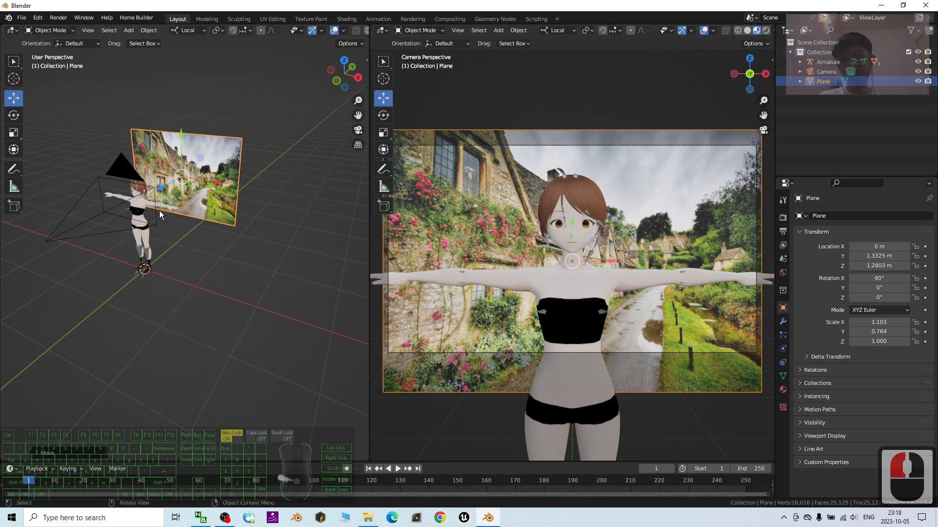
- Shrink the camera object in front of the character to a uniform scale of about 0.43
scroll(158, 203, up, 4)
scroll(166, 195, down, 3)
middle_drag(214, 247, 227, 219)
click(206, 180)
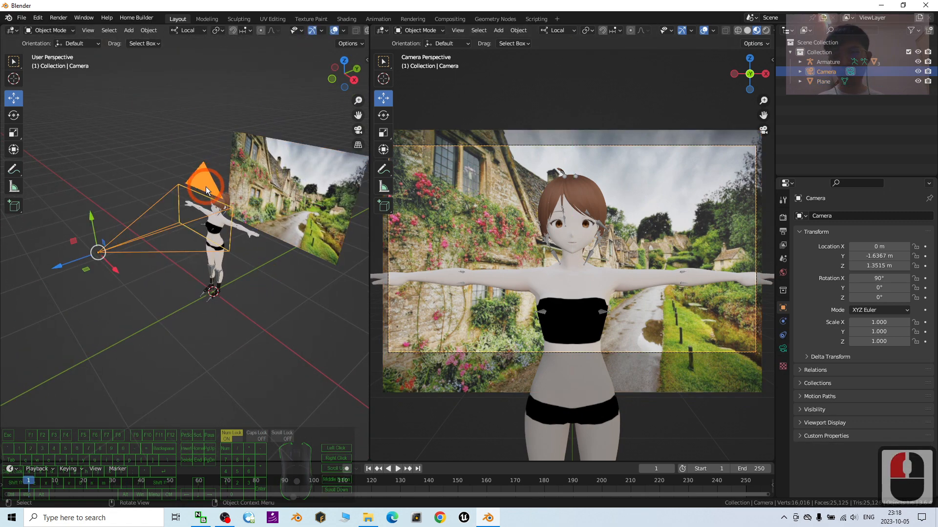
click(204, 183)
key(s)
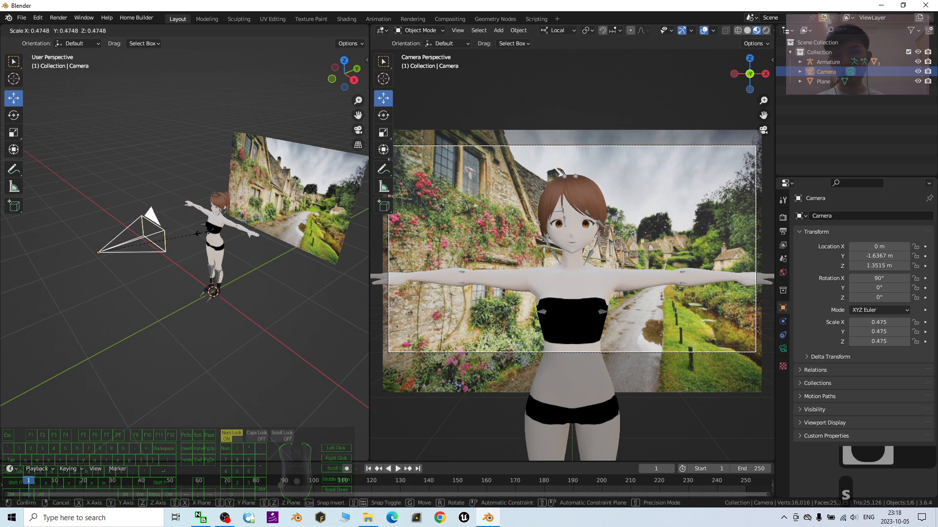
click(166, 231)
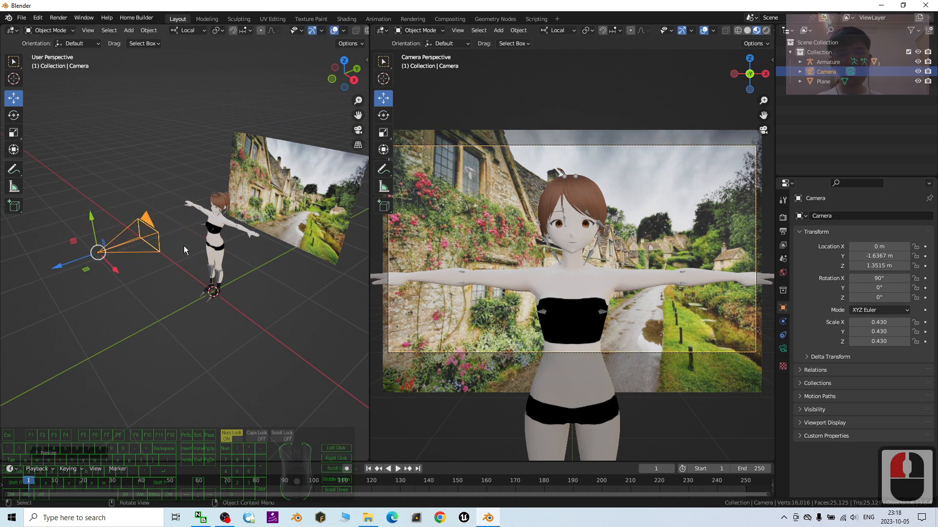
- Change the camera viewport to an angled perspective of the character and plane, and display it with rendered shading
scroll(654, 278, down, 5)
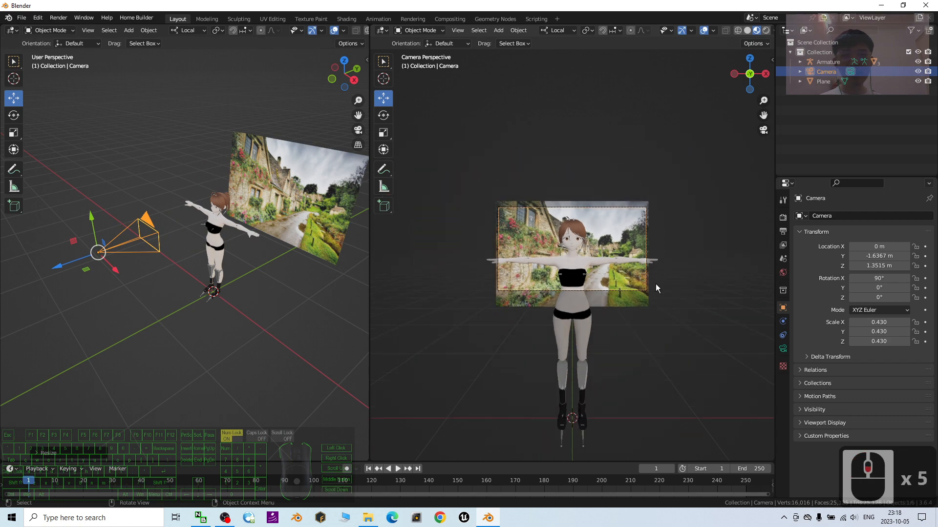
middle_drag(656, 283, 634, 336)
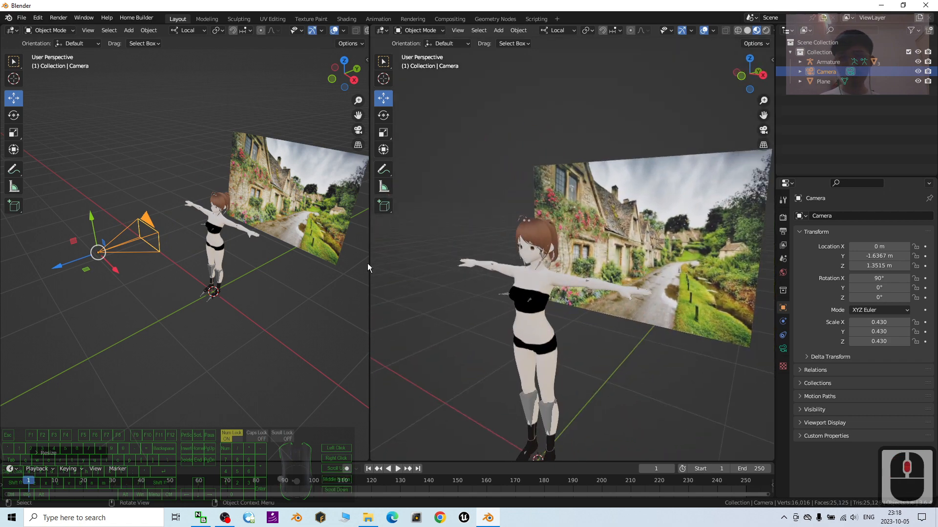
scroll(307, 217, up, 3)
scroll(308, 217, down, 1)
shift+middle_drag(264, 234, 253, 279)
click(766, 30)
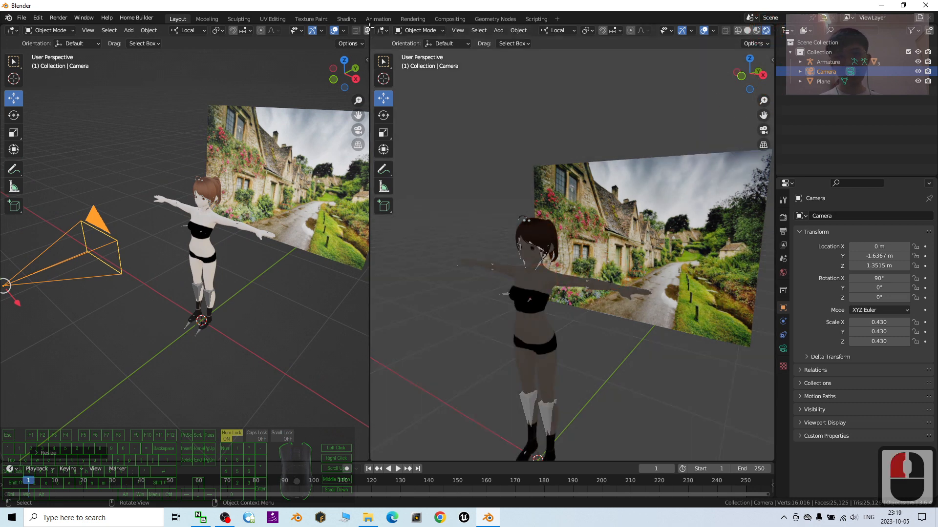
- Split the rendered viewport and turn the new middle area into a Shader Editor showing the World nodes
mouse_move(371, 30)
mouse_down()
mouse_move(502, 32)
mouse_move(579, 57)
mouse_up()
click(387, 32)
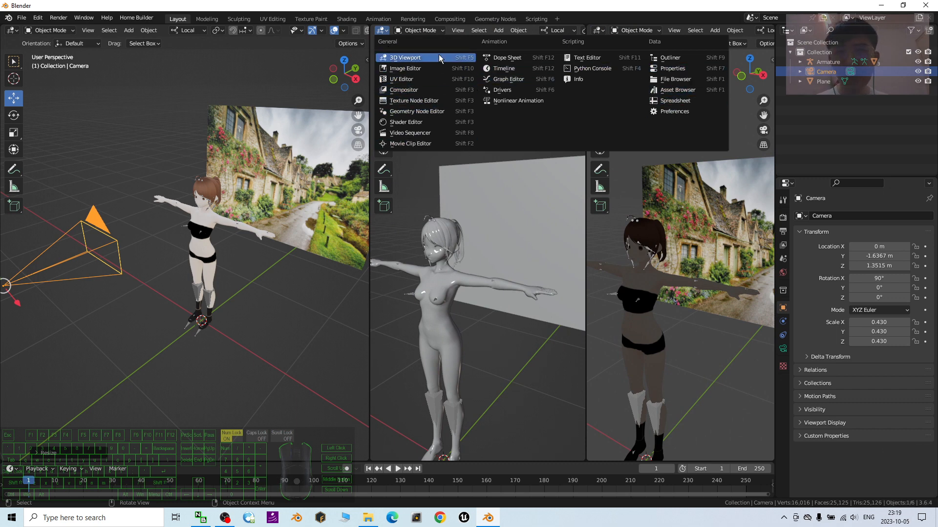
click(413, 122)
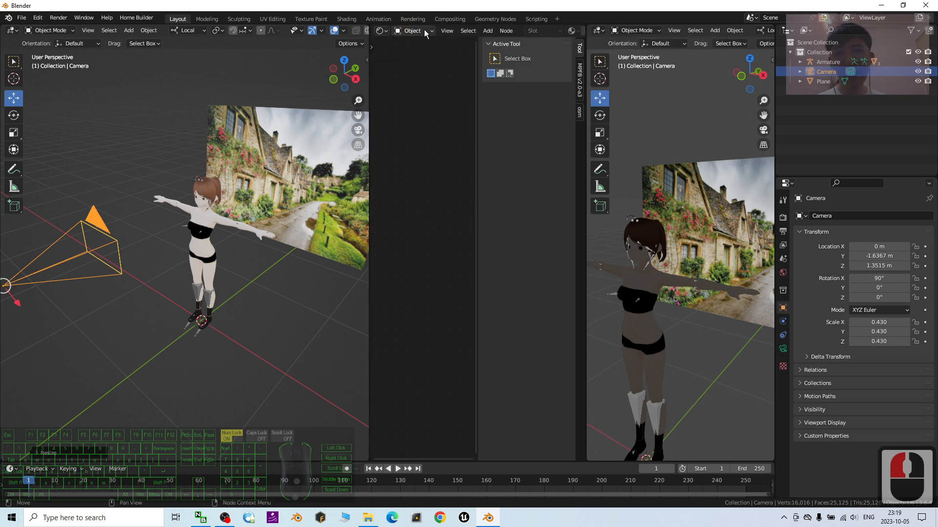
click(419, 31)
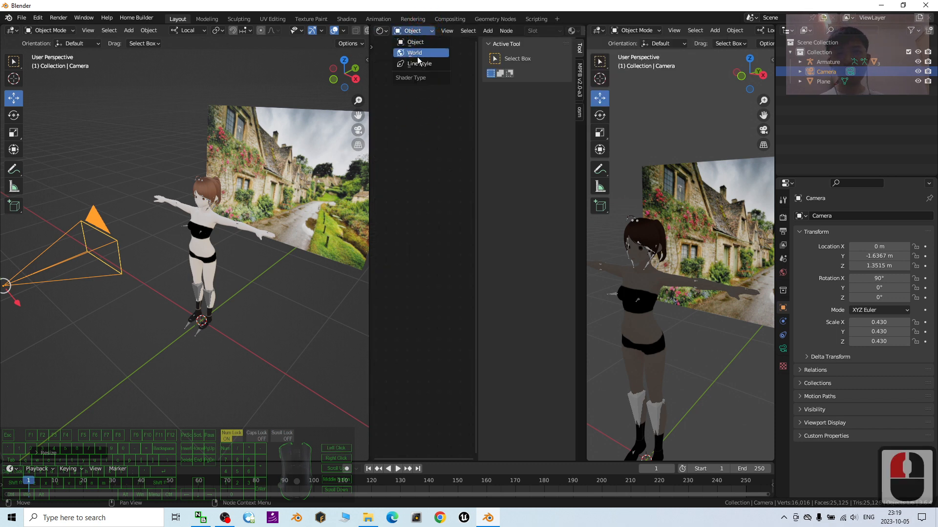
click(415, 54)
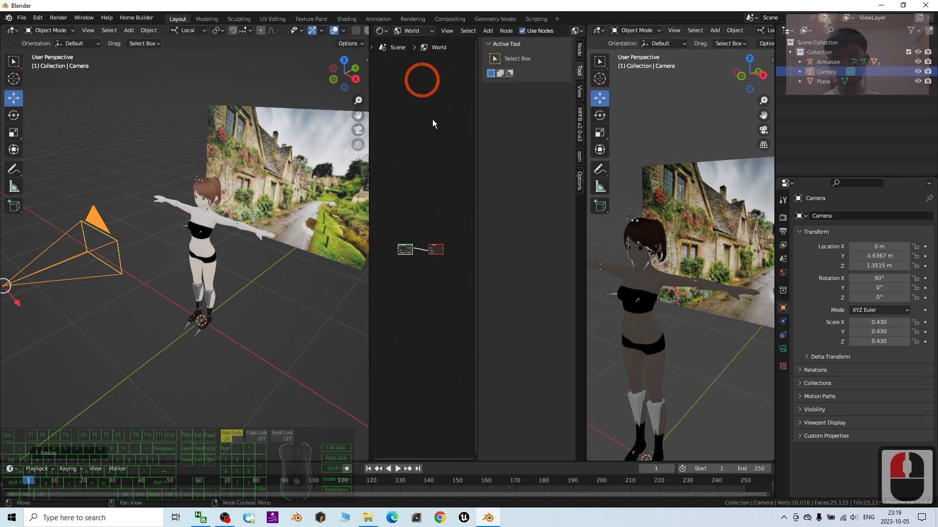
- Widen the shader editor and add an Environment Texture node feeding the Background node's Color input
scroll(432, 250, up, 20)
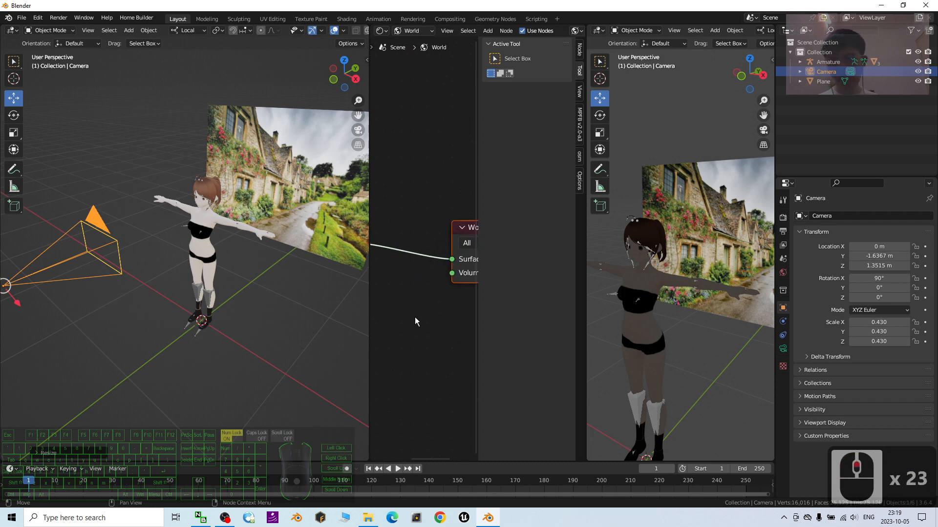
drag(368, 312, 254, 313)
middle_drag(322, 321, 450, 312)
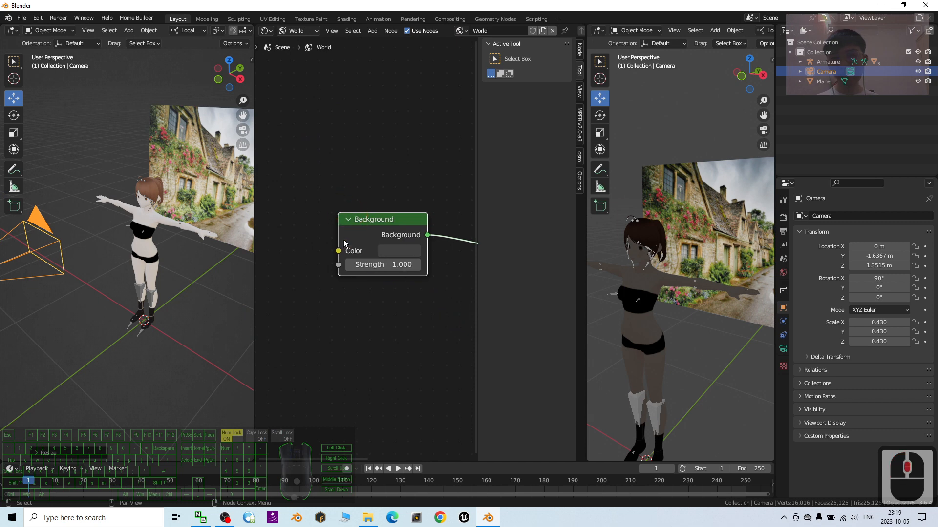
drag(338, 251, 324, 215)
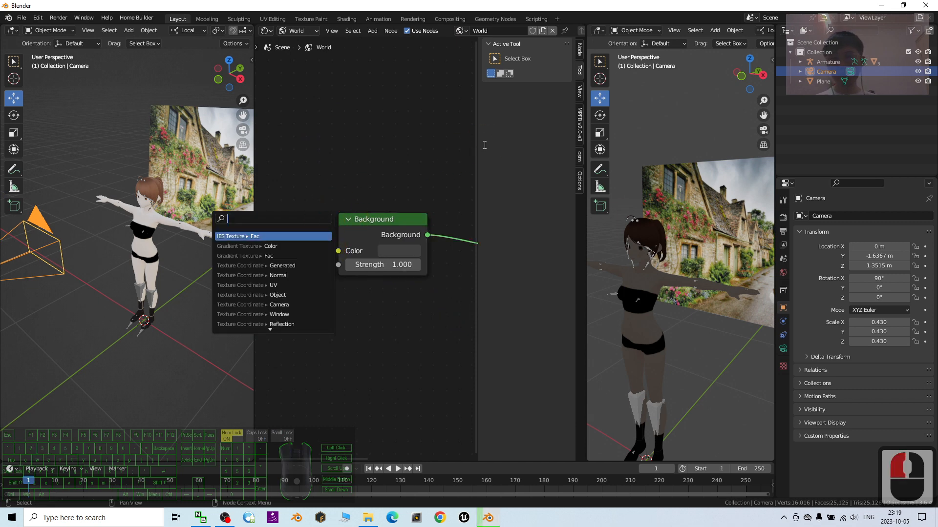
text(environ)
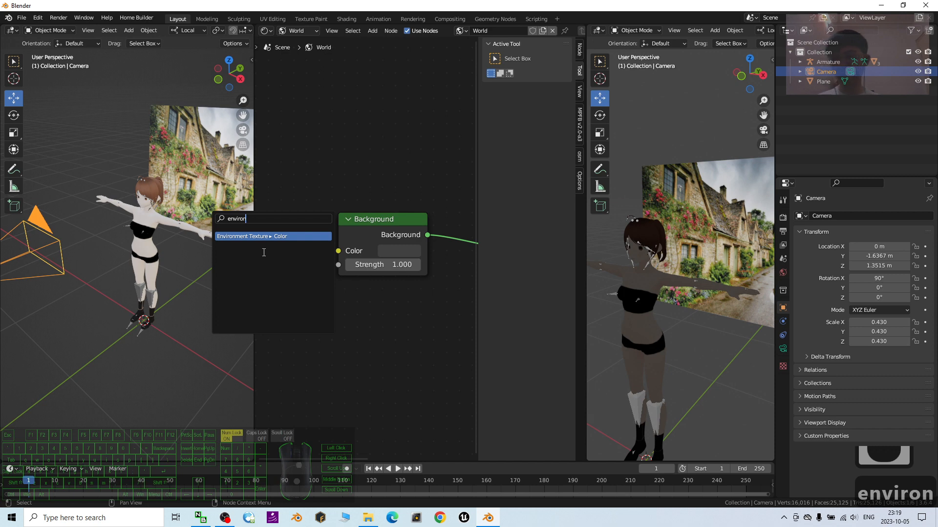
click(262, 236)
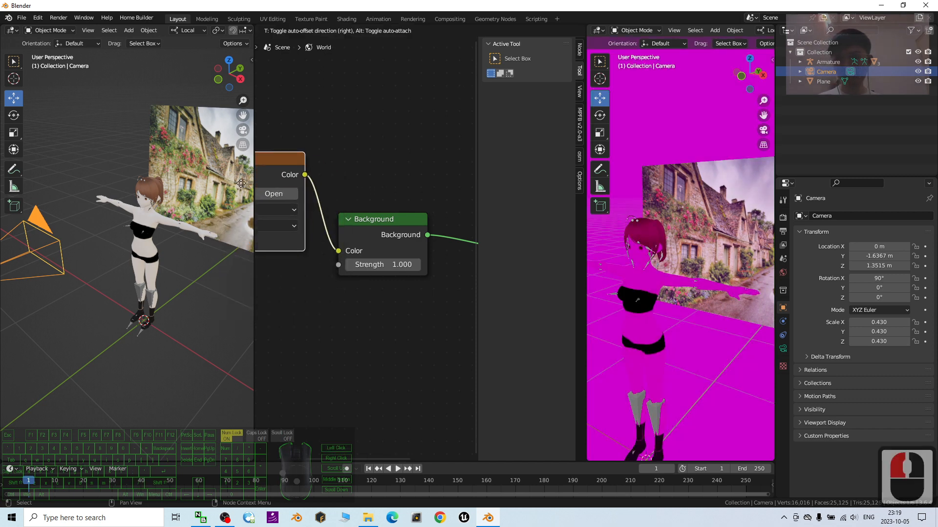
click(311, 236)
- Start loading an image into the Environment Texture, switch to File Explorer, and go up from the world folder to the C: drive
click(344, 248)
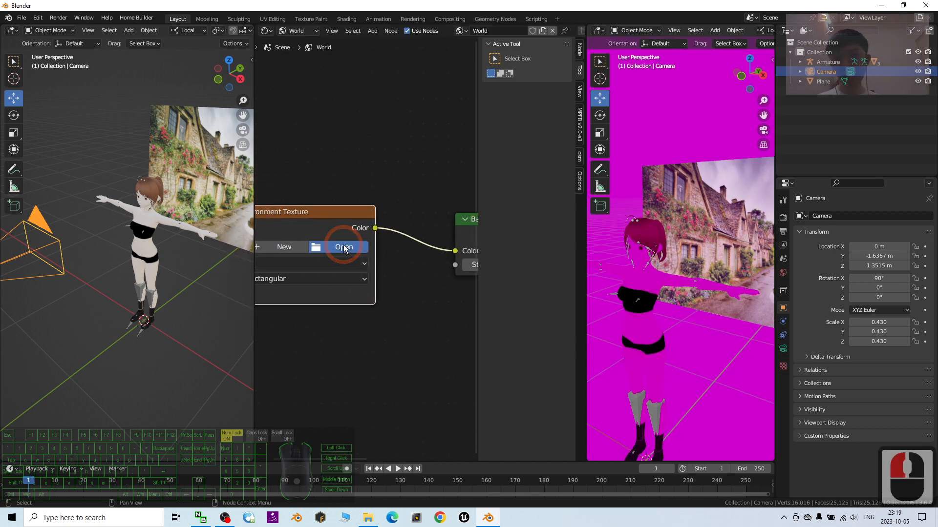
click(374, 523)
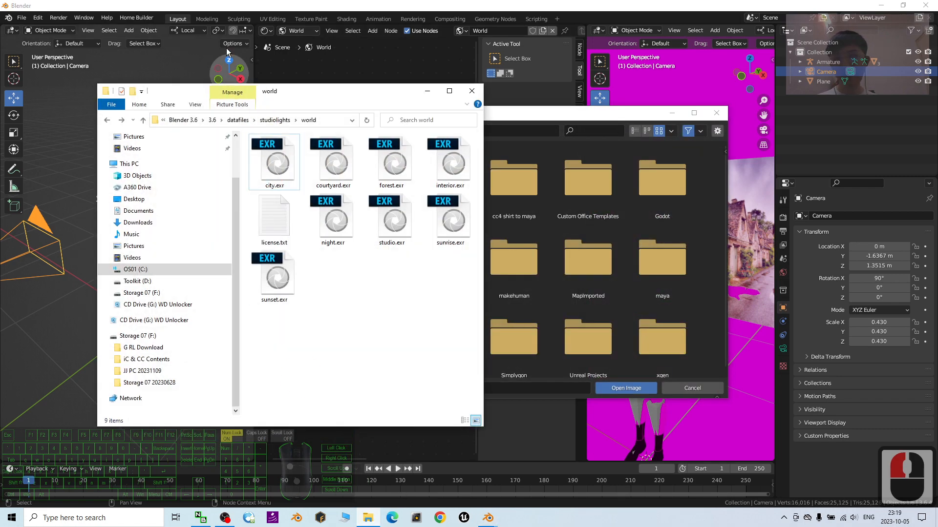
double_click(283, 91)
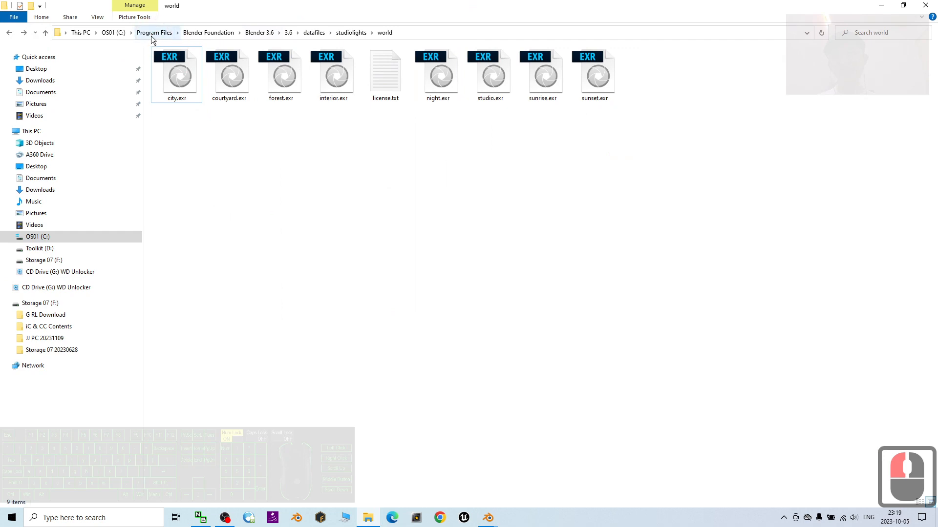
click(208, 33)
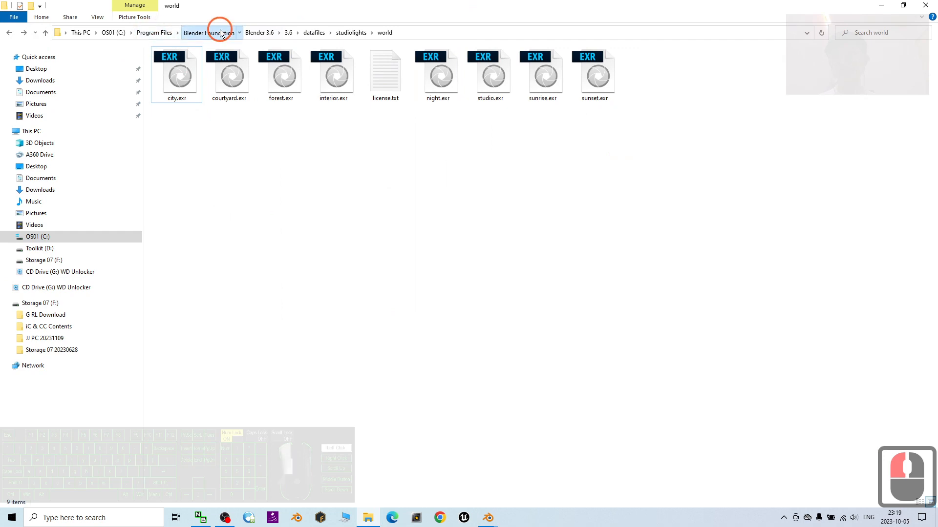
click(154, 33)
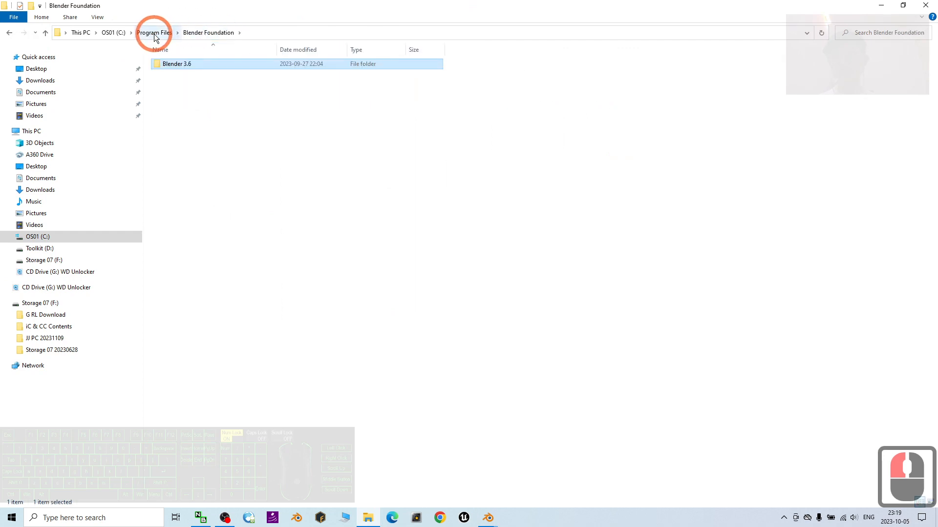
click(111, 33)
- Browse from the C: drive to Program Files\Blender Foundation\Blender 3.6\3.6\datafiles\studiolights\world in File Explorer
double_click(185, 157)
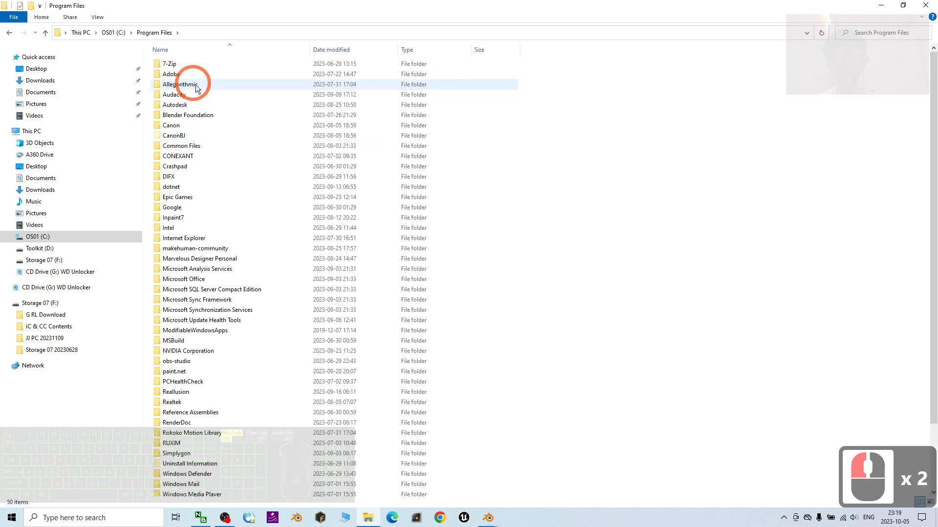
double_click(195, 115)
click(193, 69)
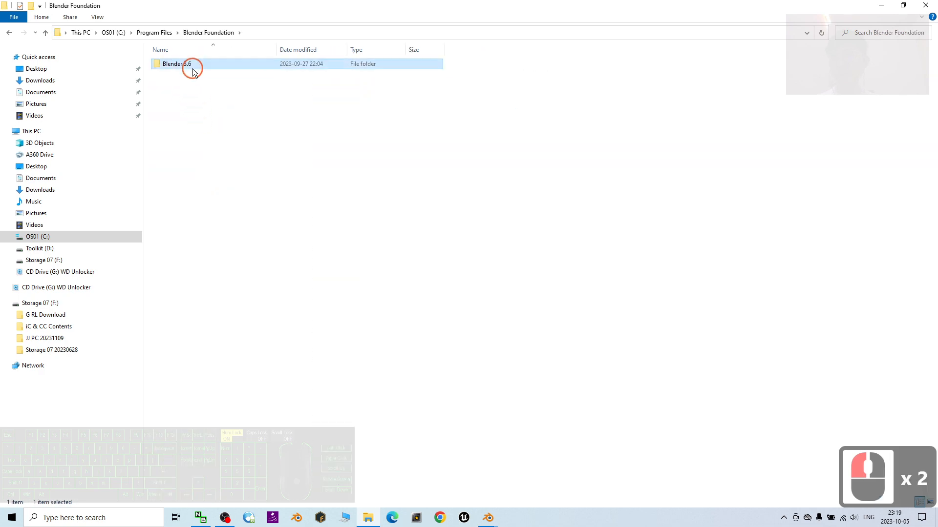
double_click(193, 71)
double_click(175, 65)
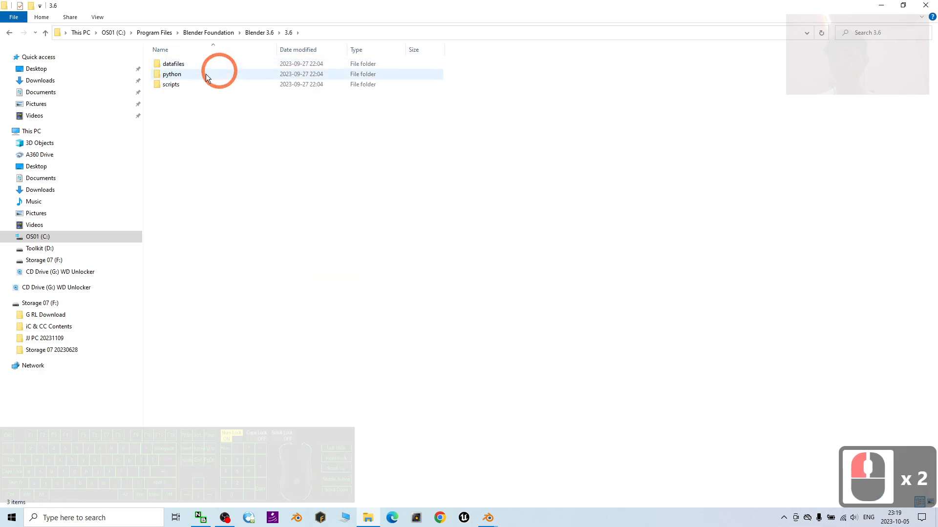
double_click(176, 64)
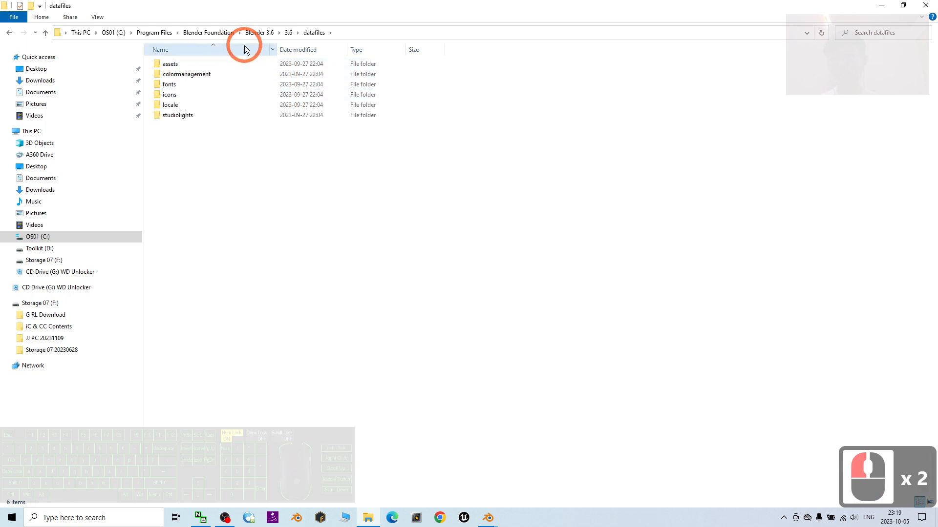
double_click(179, 115)
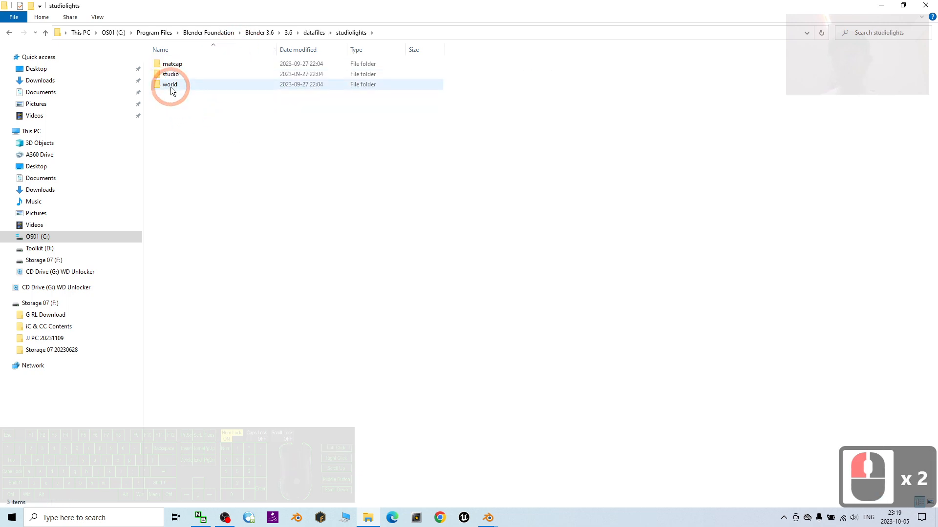
double_click(171, 84)
- Copy the world folder's path, minimize File Explorer, and go to that path in Blender's image file browser
click(409, 20)
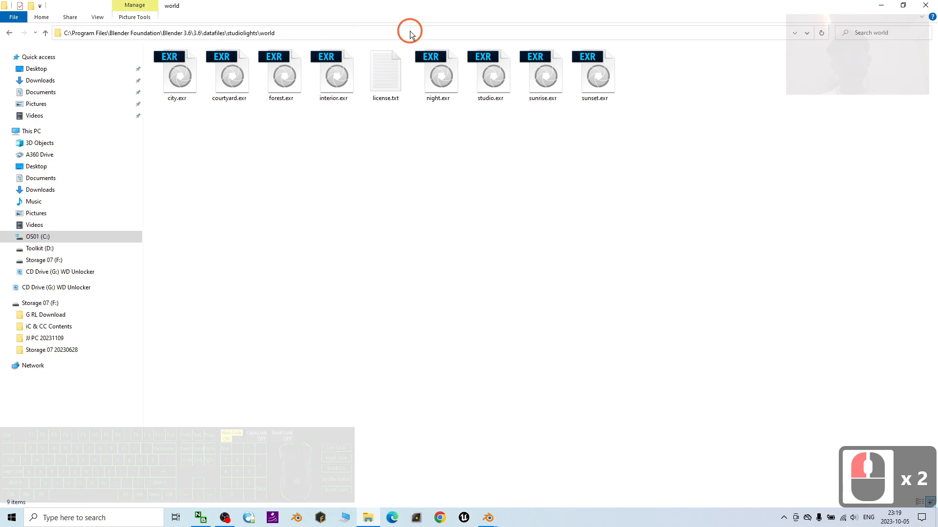
key(ctrl+c)
click(881, 9)
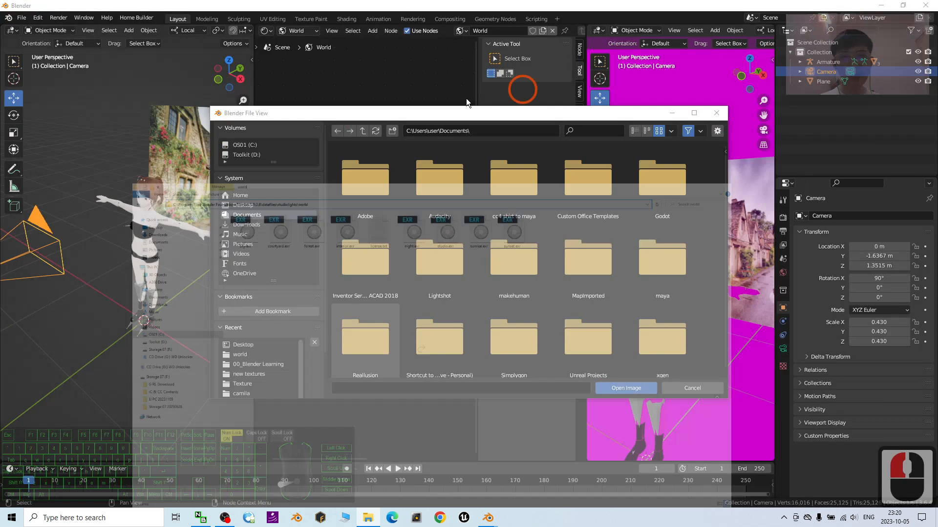
click(508, 130)
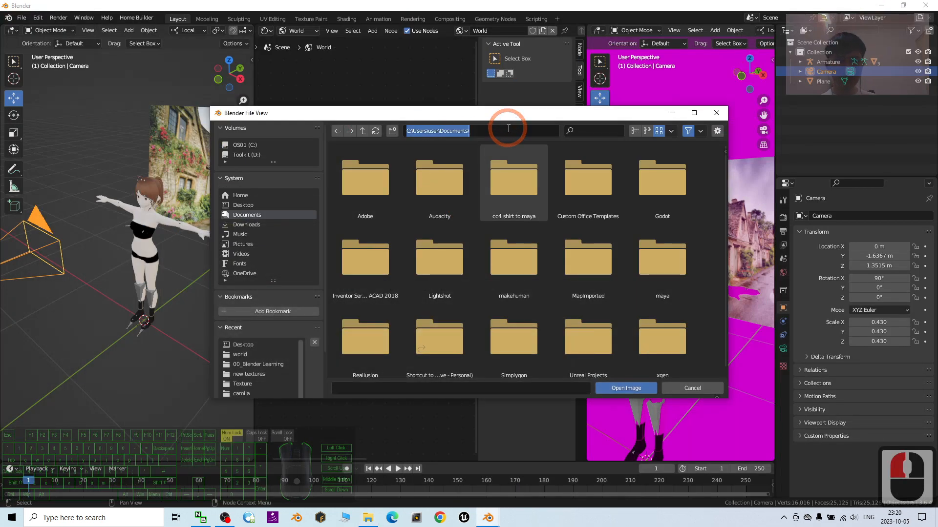
key(ctrl+v)
key(Return)
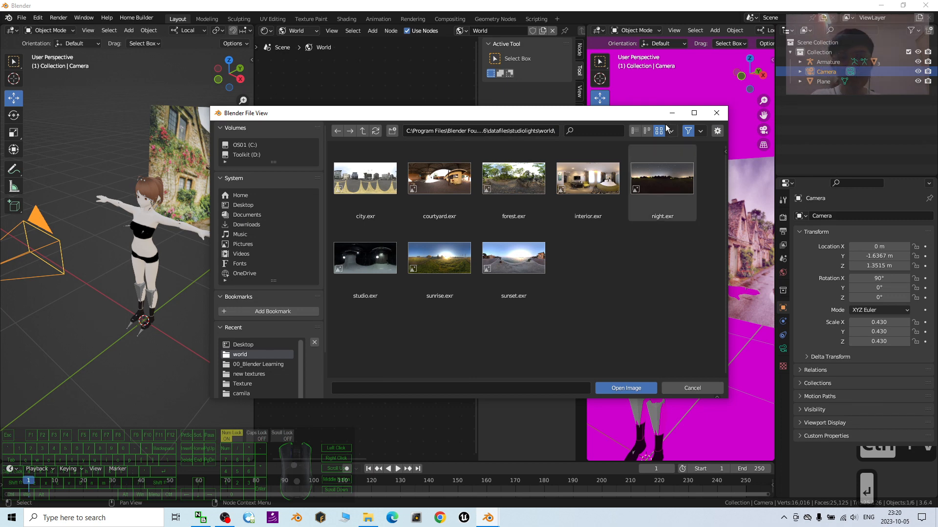
- Compare the list and thumbnail displays of the folder, and open forest.exr as the environment texture
click(635, 130)
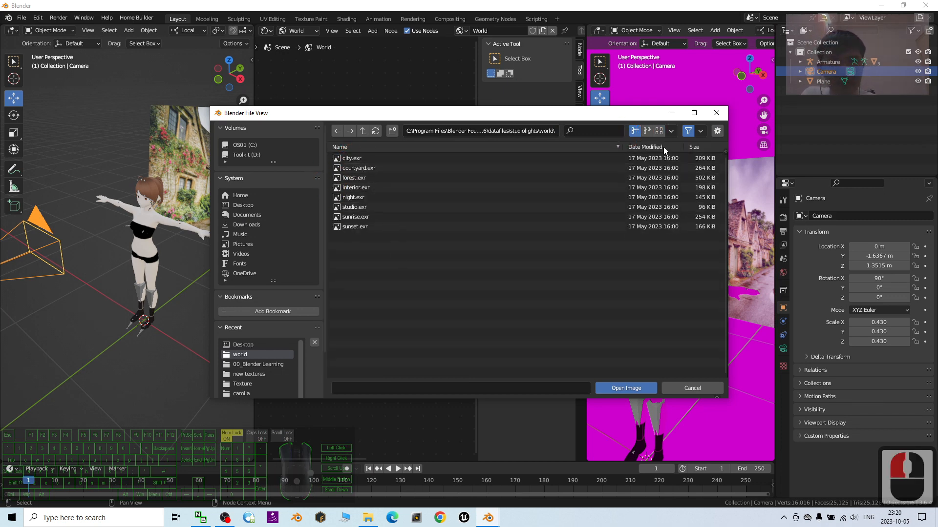
click(659, 132)
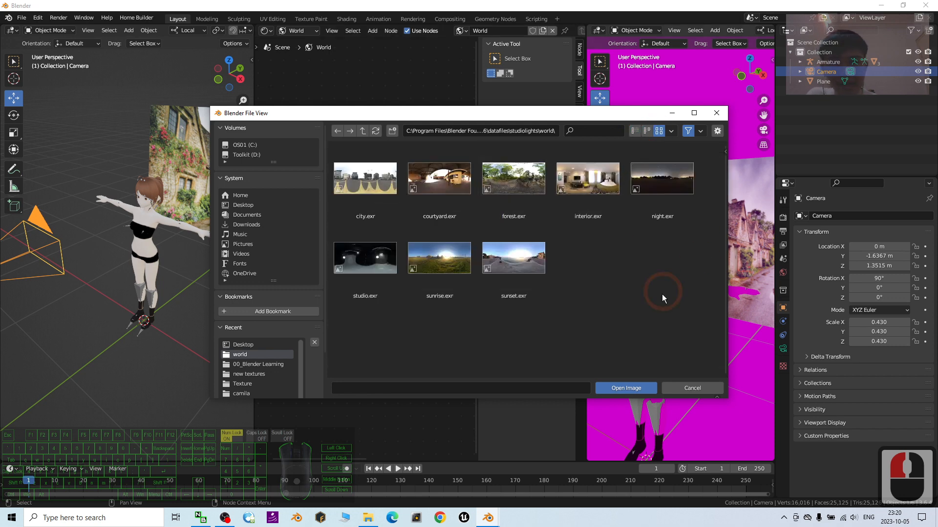
double_click(527, 183)
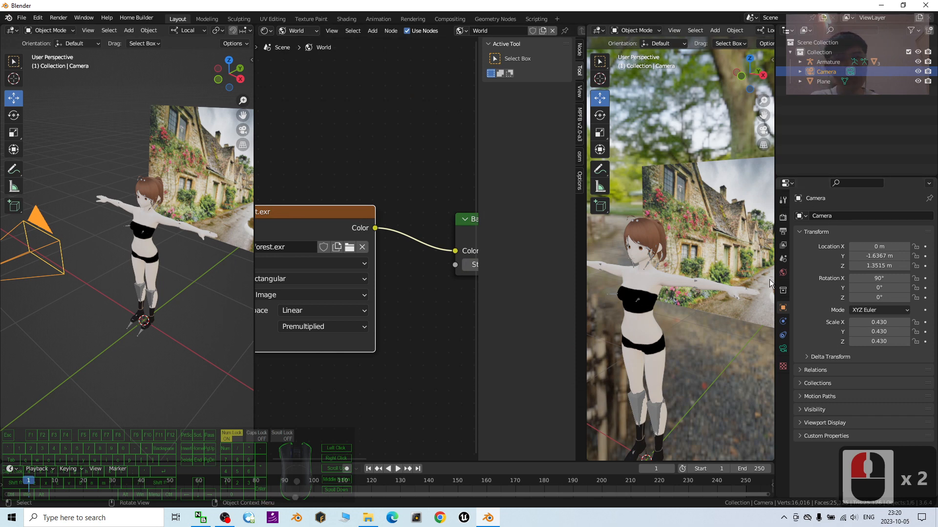
right_click(436, 33)
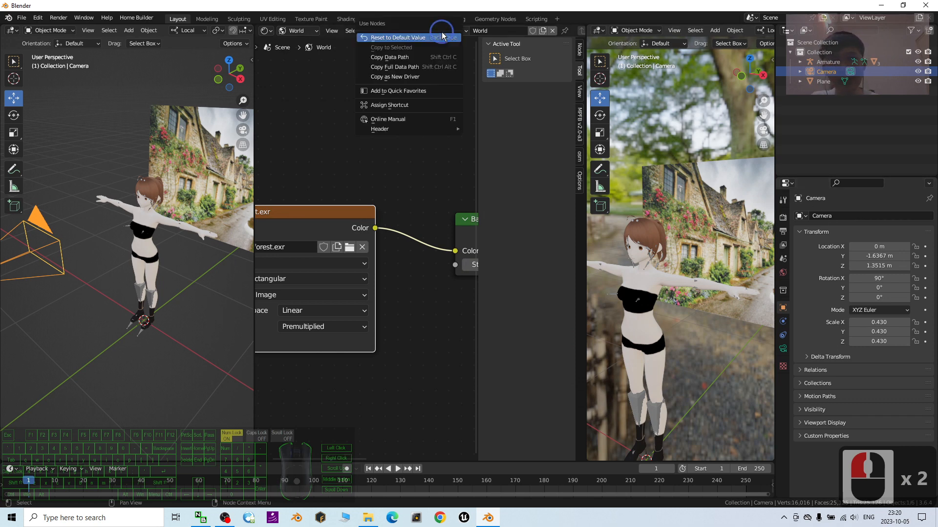
click(271, 150)
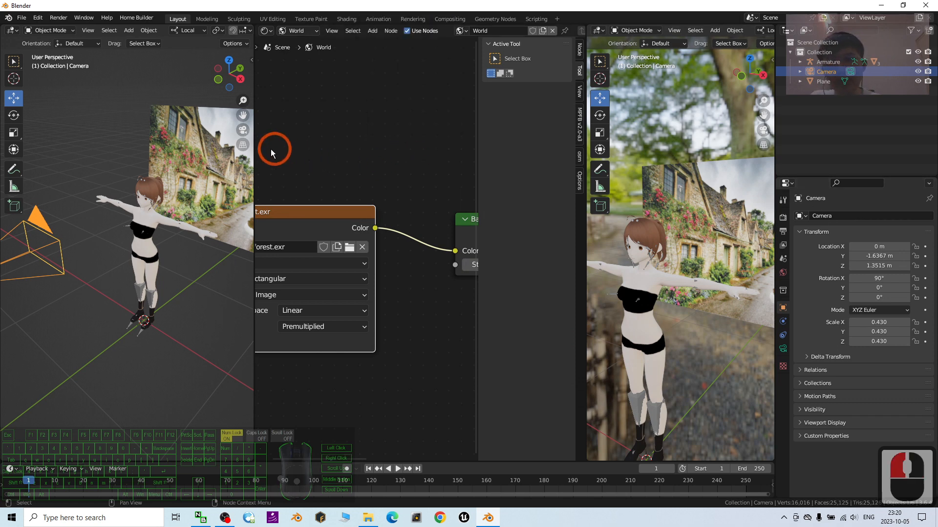
- Widen the world node editor between the two 3D viewports and close that area
drag(255, 143, 159, 155)
right_click(348, 33)
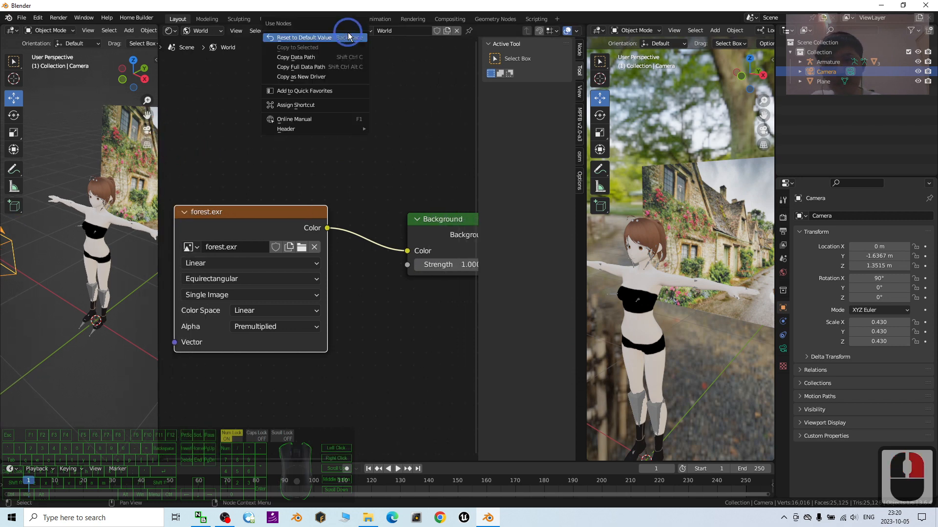
right_click(504, 30)
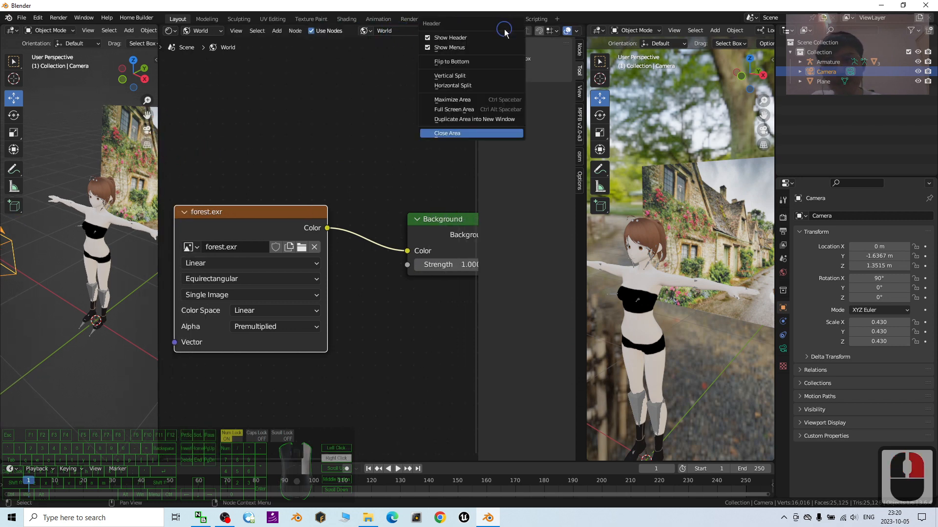
click(435, 134)
- Look through the scene camera in the viewport showing the forest environment, and resize the two viewports to share the width
scroll(733, 226, down, 3)
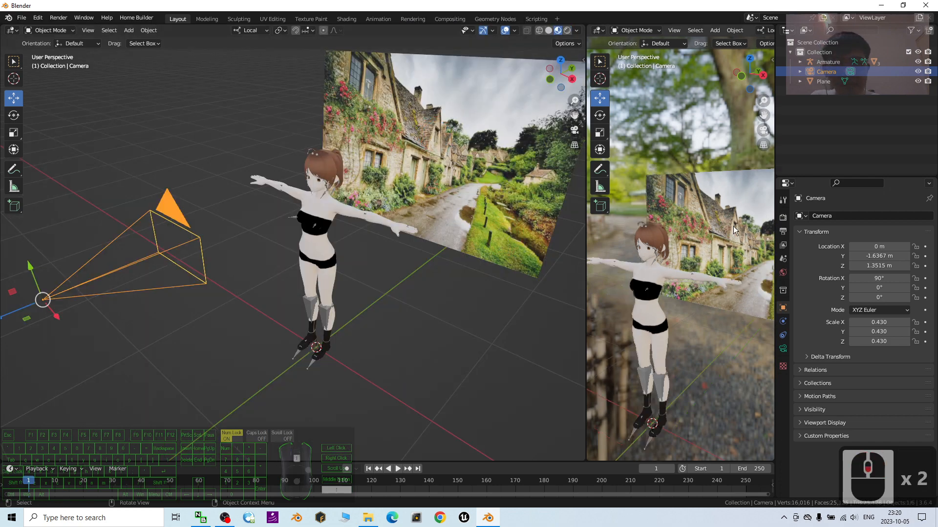
scroll(734, 226, up, 3)
scroll(429, 189, down, 5)
scroll(429, 191, down, 1)
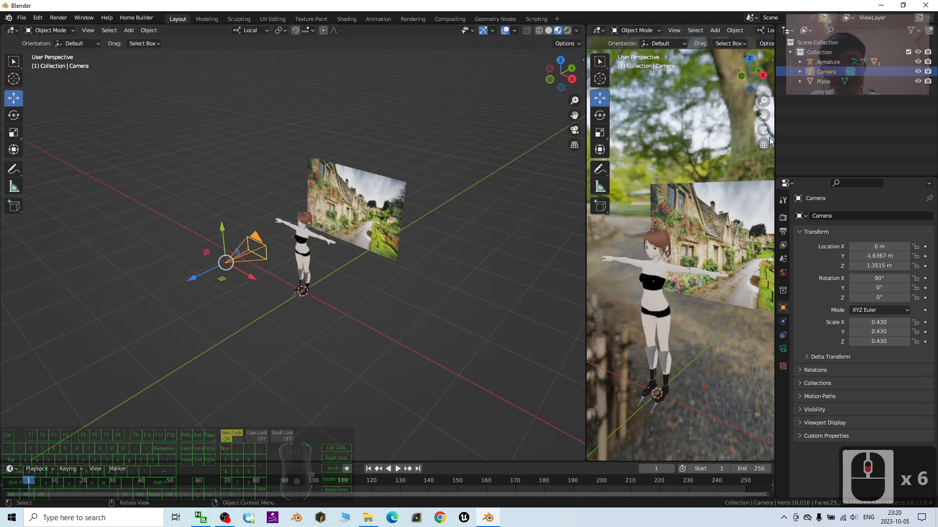
click(763, 130)
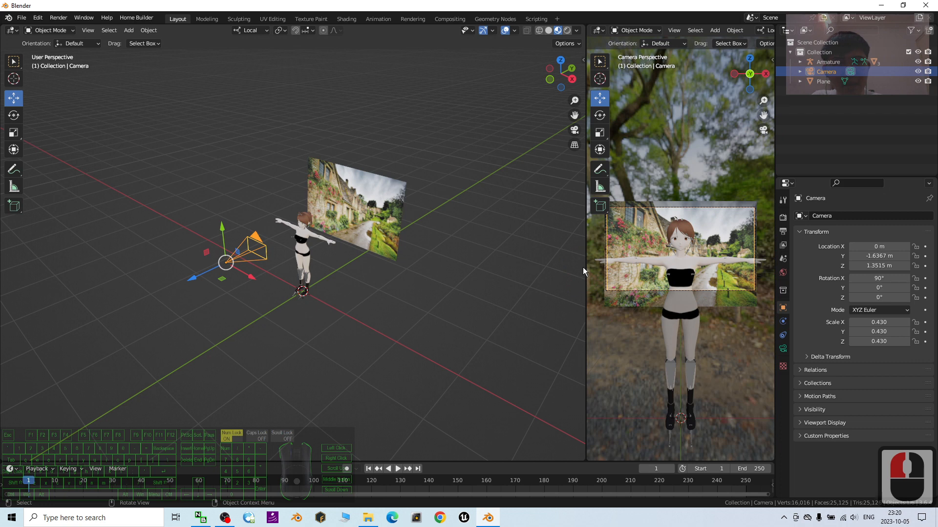
drag(585, 269, 388, 267)
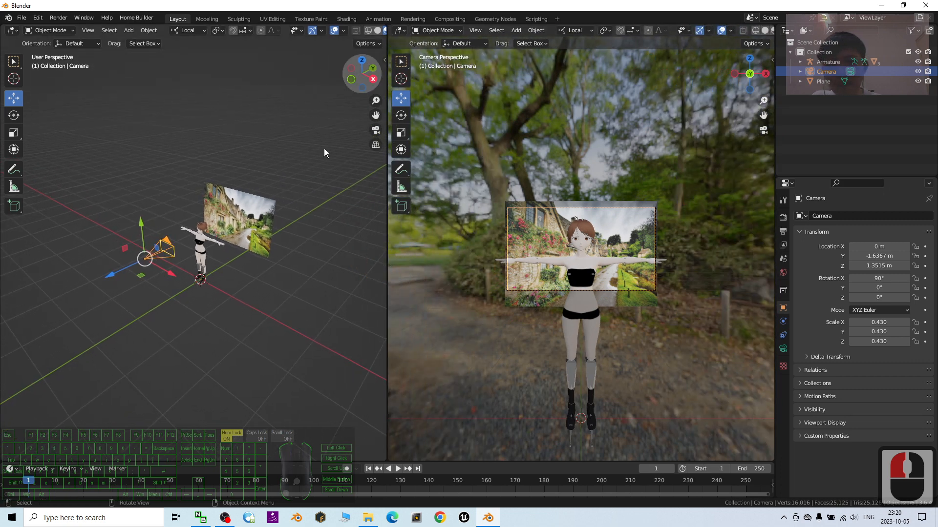
drag(385, 201, 459, 199)
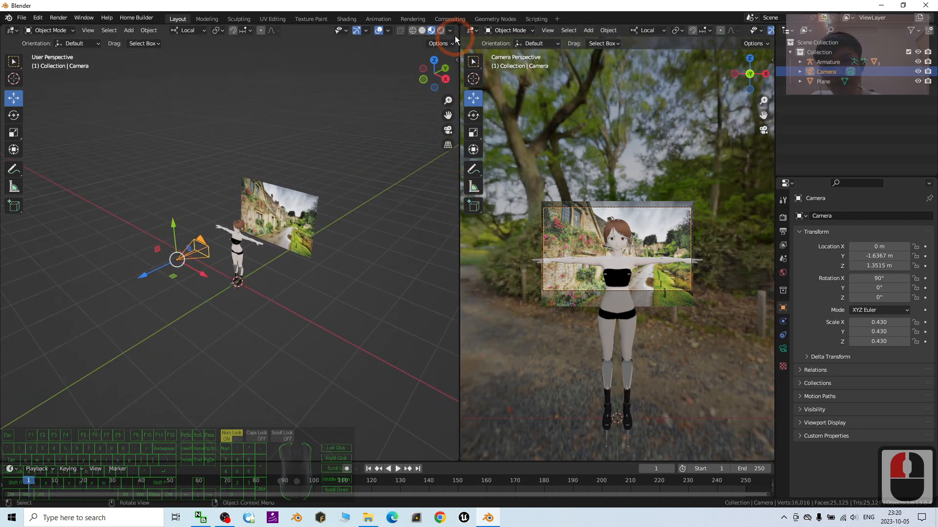
- Switch the user perspective viewport to Rendered shading and inspect the character and plane within the forest environment
click(441, 29)
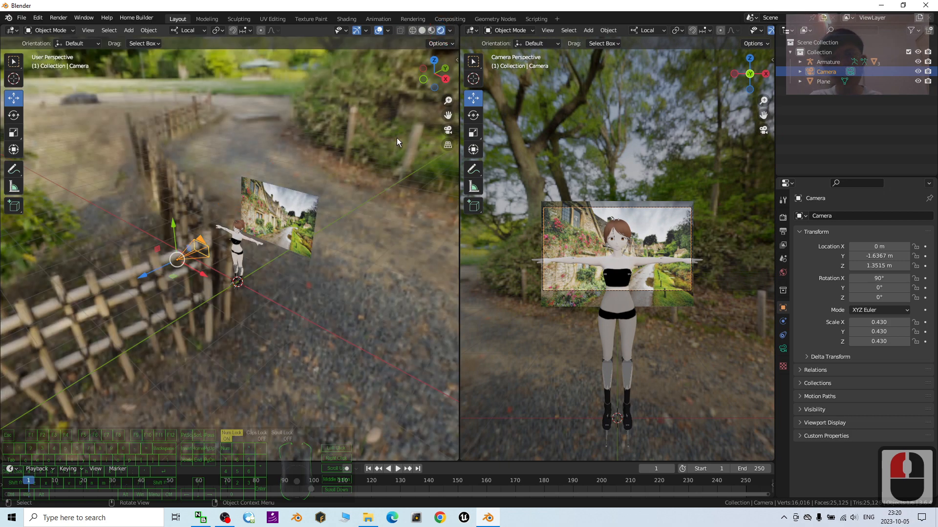
scroll(317, 178, up, 9)
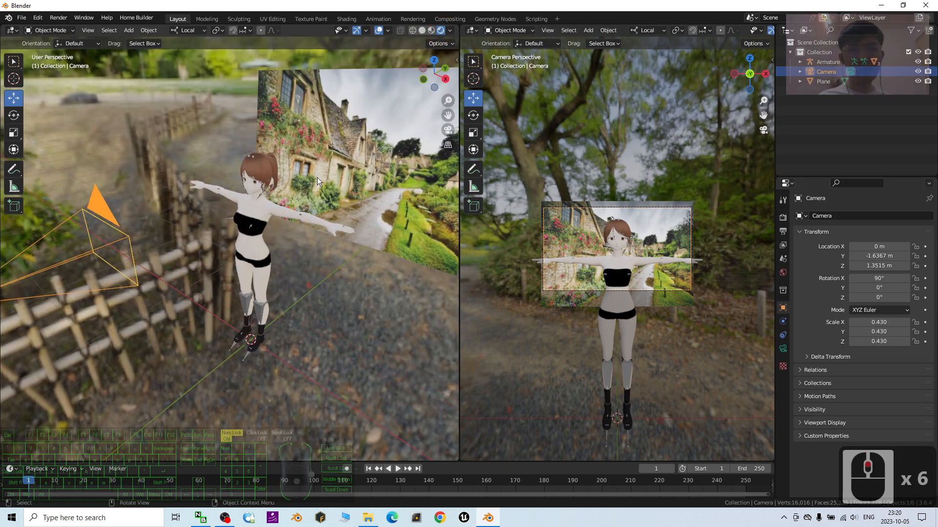
shift+middle_drag(364, 204, 336, 242)
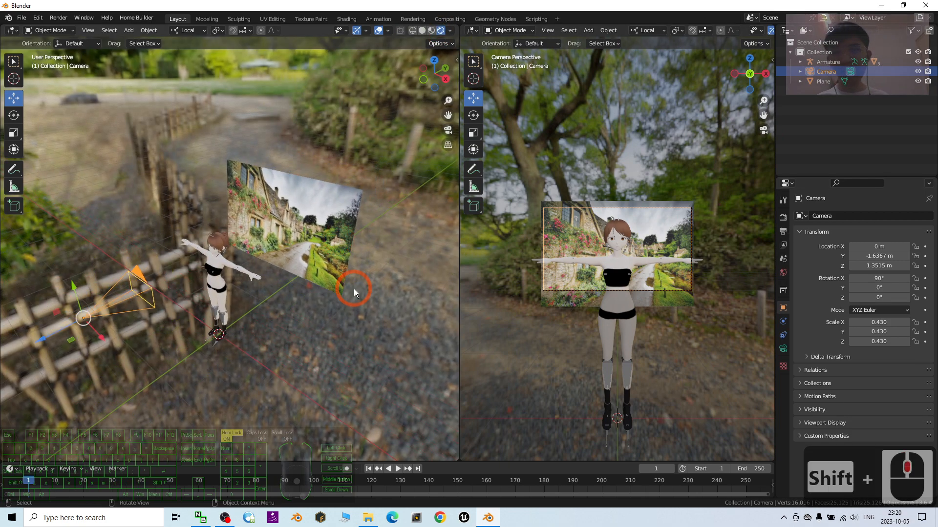
middle_drag(355, 289, 352, 283)
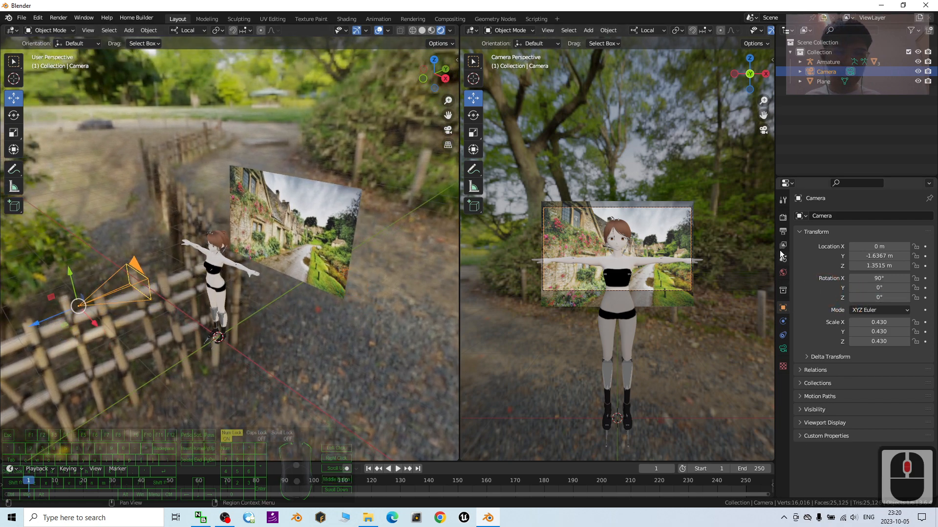
- Enable Transparent under Film in the render properties
click(783, 233)
click(782, 218)
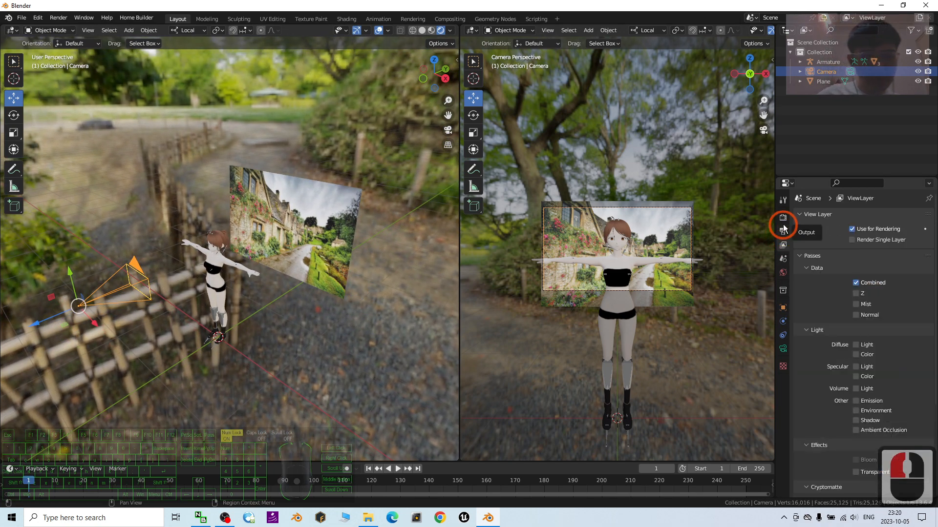
click(784, 221)
click(783, 221)
click(784, 221)
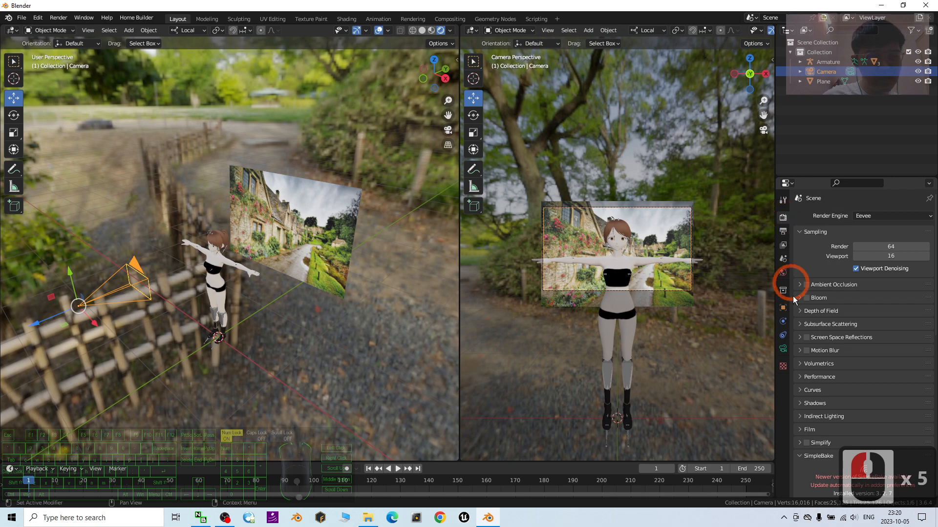
click(801, 429)
scroll(837, 382, down, 6)
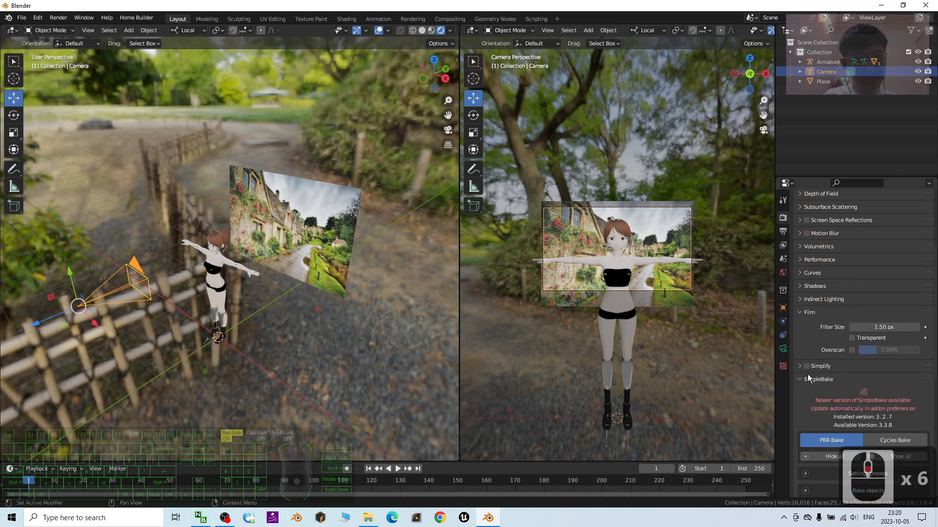
click(850, 338)
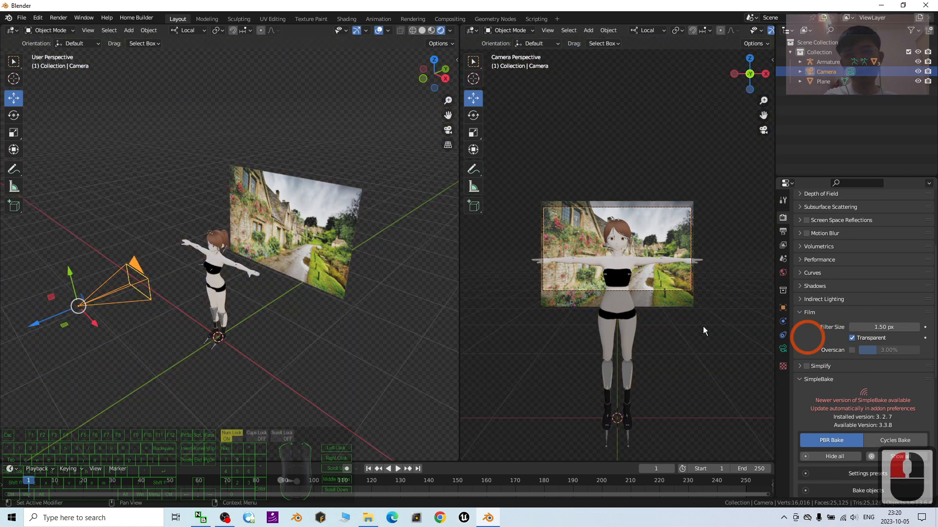
- Enlarge the camera viewport and fit the whole camera frame inside it
scroll(635, 221, up, 6)
scroll(678, 229, up, 2)
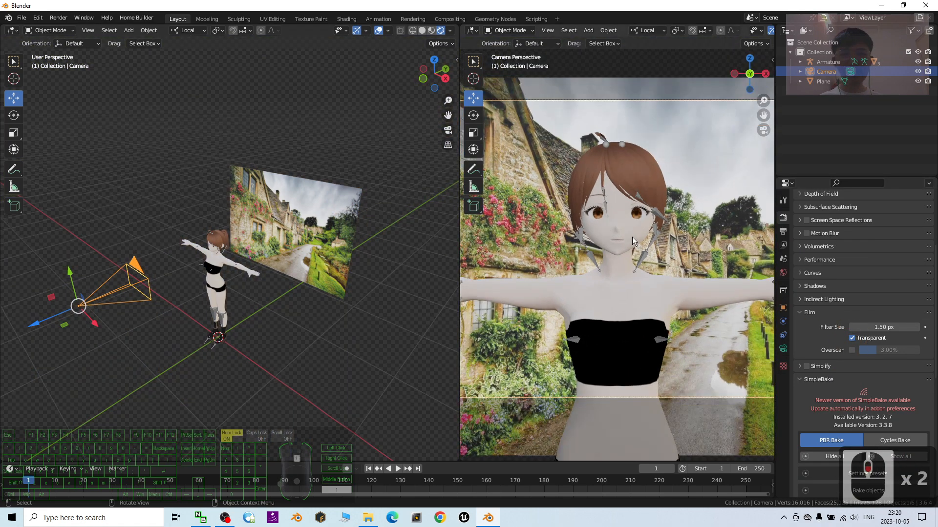
drag(460, 245, 321, 243)
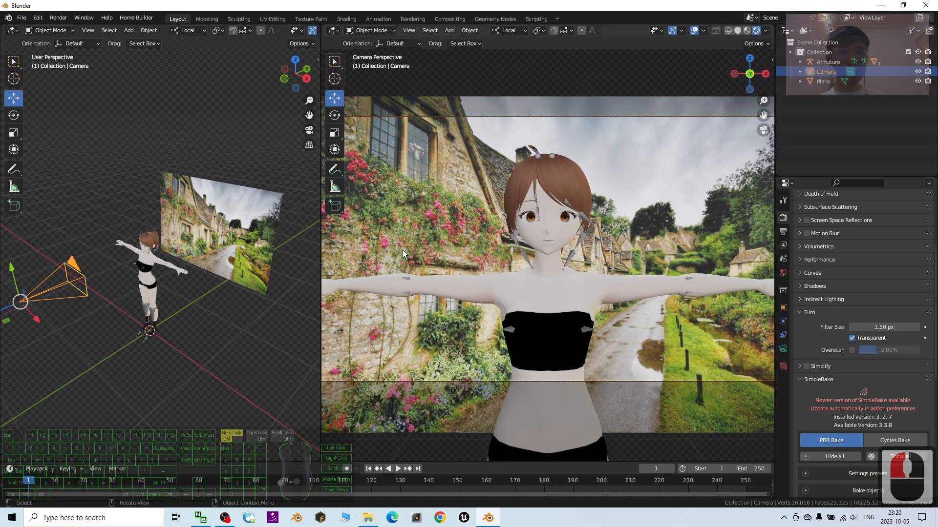
scroll(519, 213, down, 2)
scroll(519, 212, up, 2)
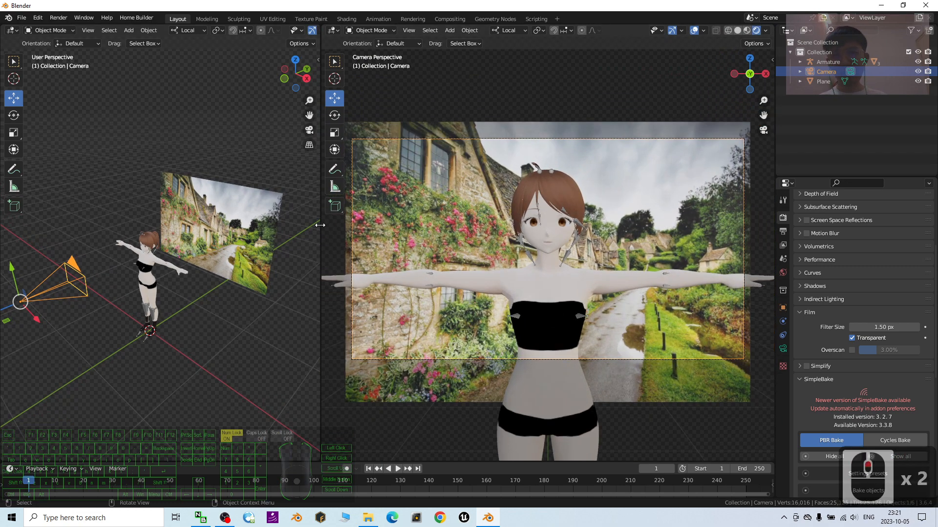
drag(320, 225, 336, 229)
- Examine the character, camera and image plane from several angles in both viewports, returning the larger viewport to the camera view
click(156, 252)
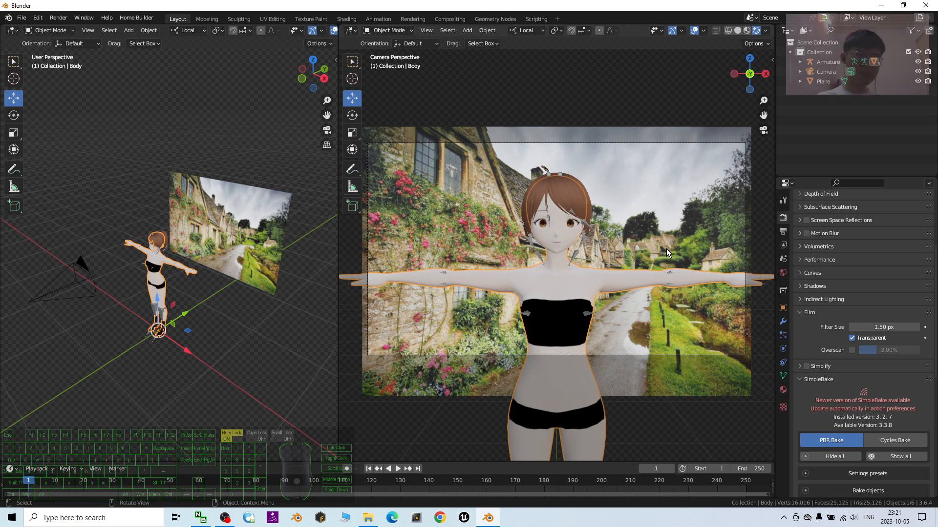
click(83, 263)
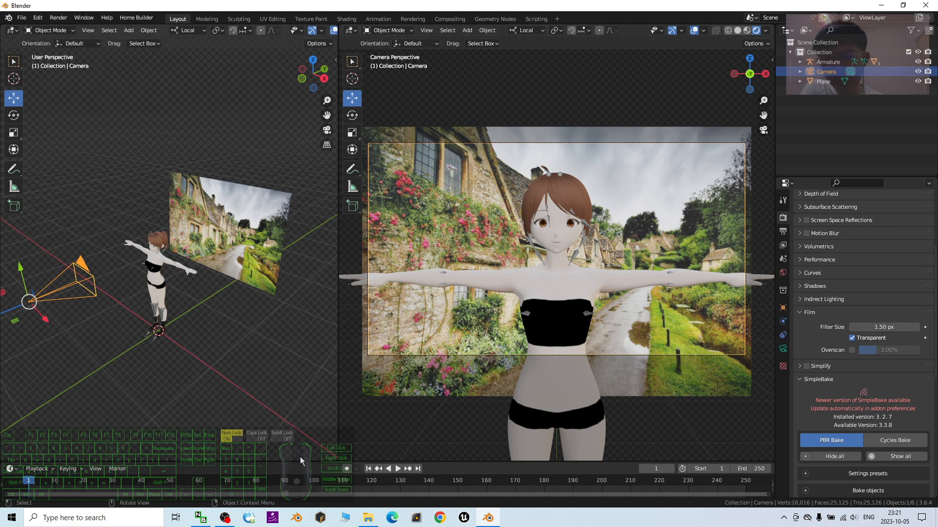
scroll(220, 289, down, 3)
scroll(219, 289, up, 5)
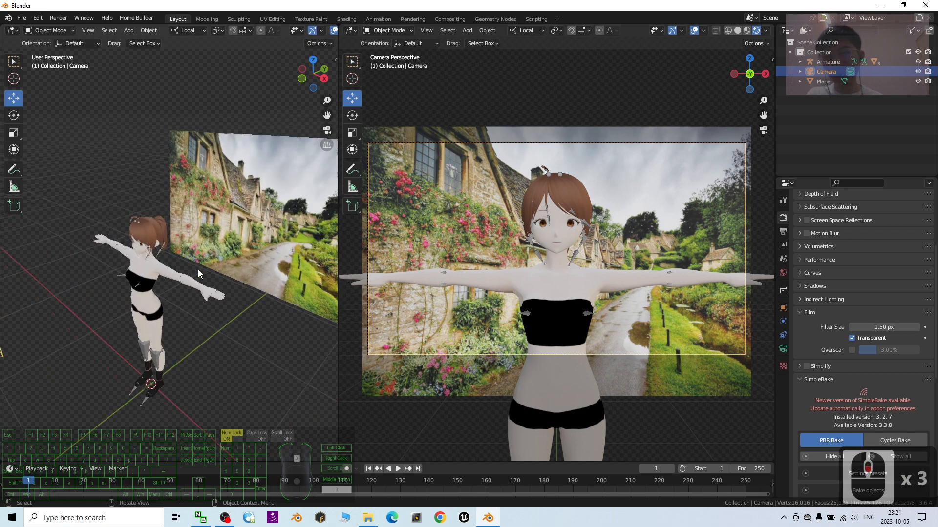
middle_drag(219, 286, 247, 261)
scroll(189, 249, up, 3)
scroll(189, 249, down, 3)
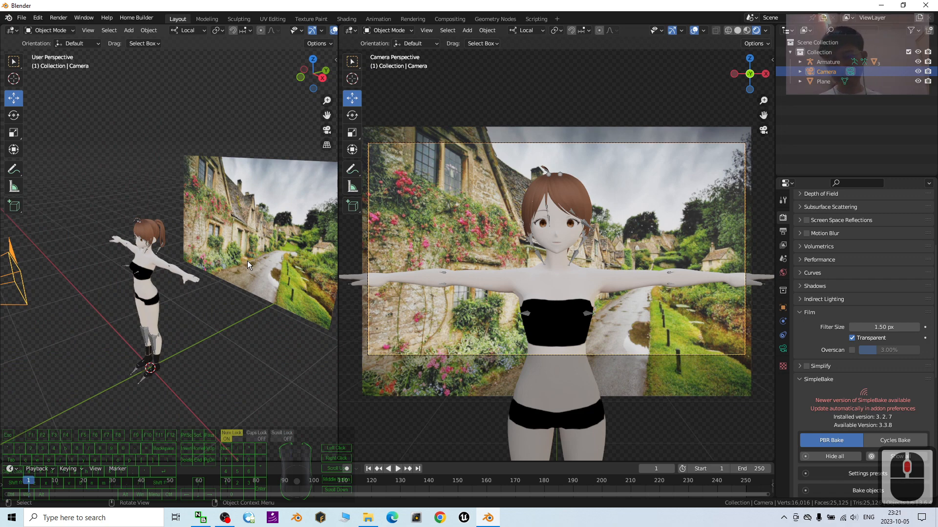
scroll(244, 261, down, 2)
middle_drag(197, 309, 223, 303)
scroll(169, 246, up, 2)
scroll(169, 249, down, 2)
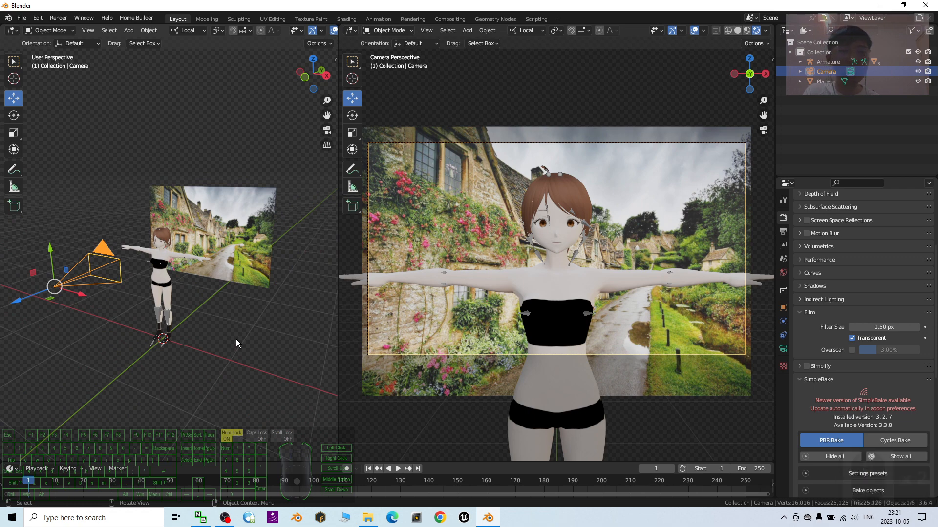
scroll(196, 283, up, 2)
scroll(238, 277, down, 2)
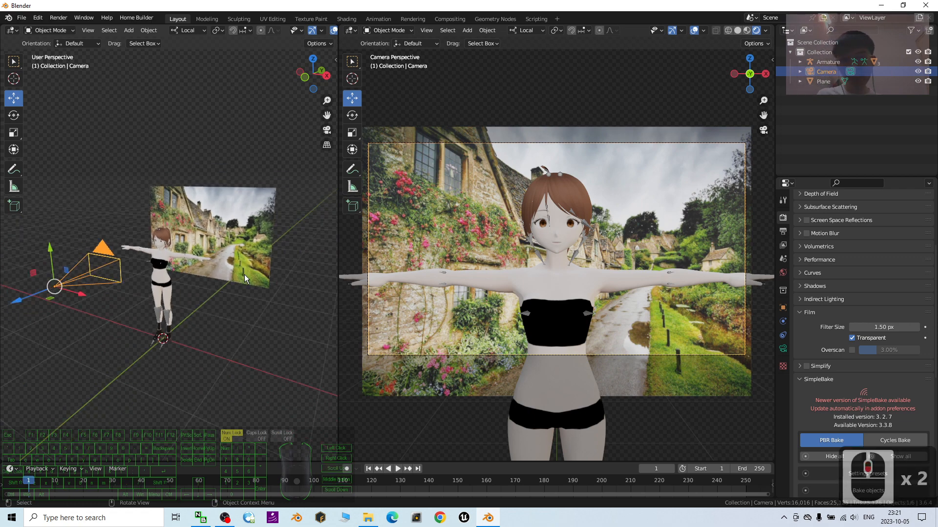
mouse_move(251, 271)
middle_down()
mouse_move(248, 291)
mouse_move(155, 286)
mouse_move(147, 253)
mouse_move(234, 272)
middle_up()
scroll(147, 254, up, 6)
scroll(628, 233, down, 5)
scroll(664, 268, up, 4)
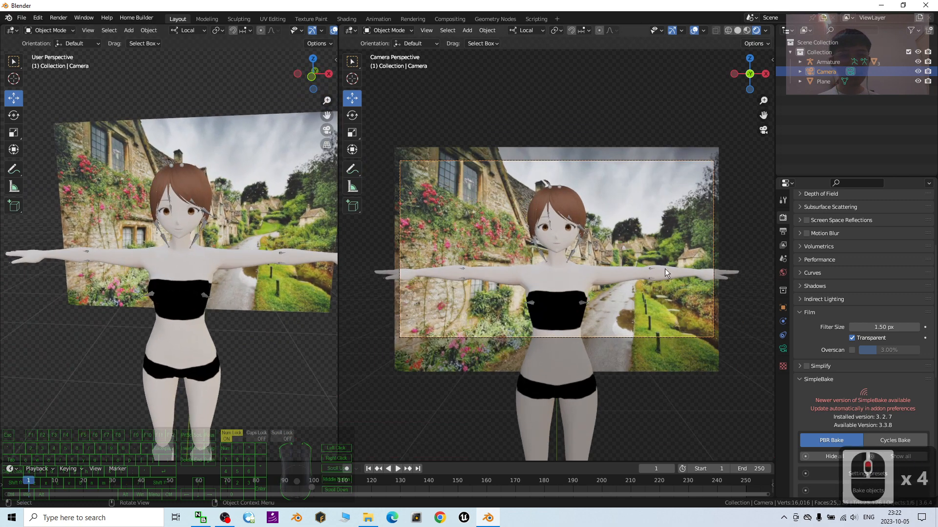
middle_drag(718, 270, 722, 244)
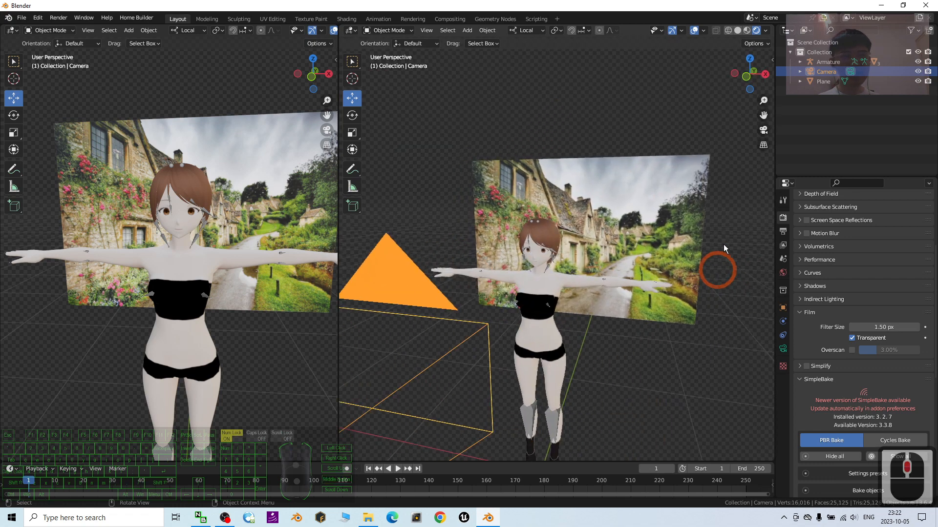
click(763, 130)
click(224, 516)
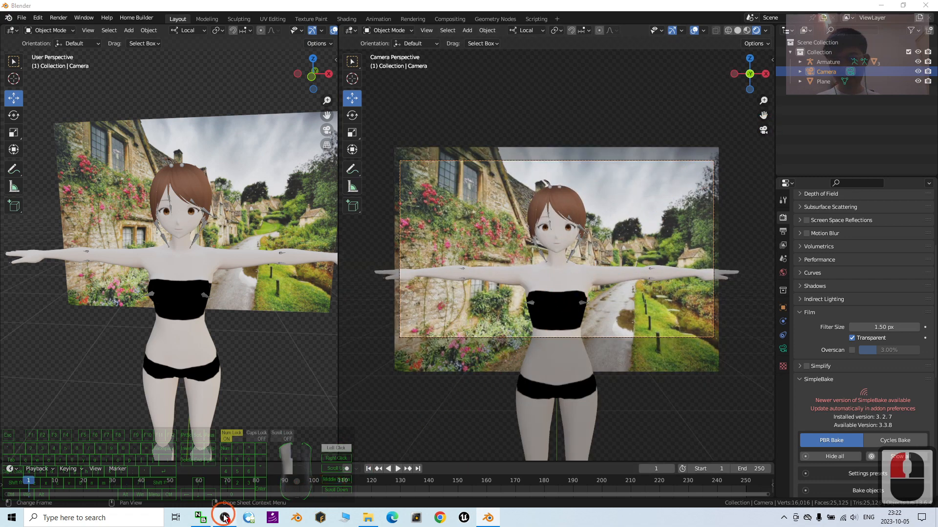